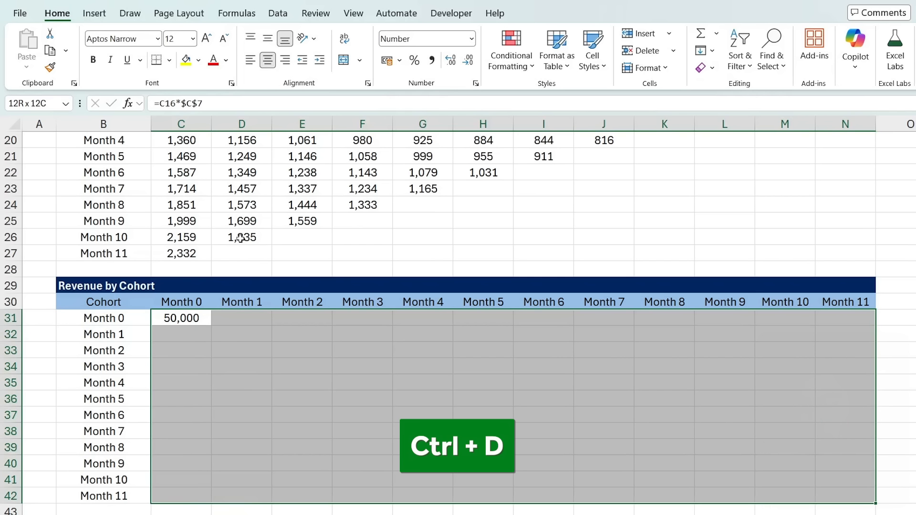
Fill the Month 0 revenue formula across the Revenue by Cohort grid C31:N42 and clear the Month 11 column's cells N32:N42
{"action": "key", "text": "ctrl+r"}
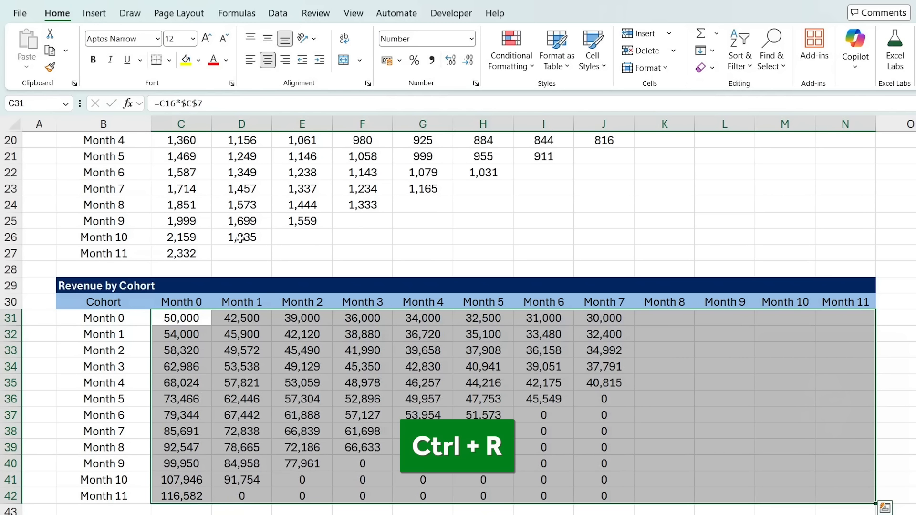
{"action": "left_click_drag", "start_coordinate": [832, 331], "coordinate": [844, 496]}
{"action": "key", "text": "Delete"}
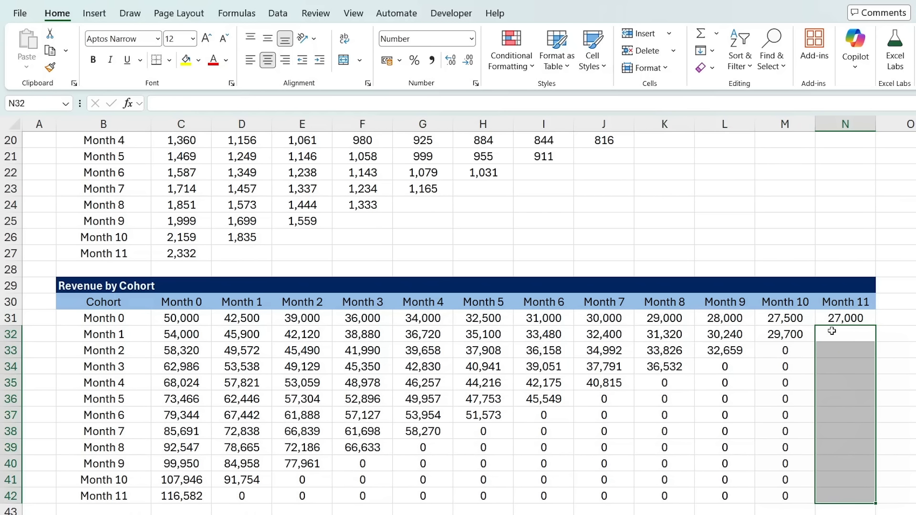
Clear the zero values below the diagonal in the Revenue by Cohort table, from the Month 10 column back through Month 1
{"action": "key", "text": "Left"}
{"action": "key", "text": "Down"}
{"action": "key", "text": "ctrl+shift+Down"}
{"action": "key", "text": "Delete"}
{"action": "key", "text": "Left"}
{"action": "key", "text": "Down"}
{"action": "key", "text": "ctrl+shift+Down"}
{"action": "key", "text": "Delete"}
{"action": "key", "text": "Left"}
{"action": "key", "text": "Down"}
{"action": "key", "text": "ctrl+shift+Down"}
{"action": "key", "text": "Delete"}
{"action": "key", "text": "Left"}
{"action": "key", "text": "Down"}
{"action": "key", "text": "ctrl+shift+Down"}
{"action": "key", "text": "Delete"}
{"action": "key", "text": "Left"}
{"action": "key", "text": "Down"}
{"action": "key", "text": "ctrl+shift+Down"}
{"action": "key", "text": "Delete"}
{"action": "key", "text": "Left"}
{"action": "key", "text": "Down"}
{"action": "key", "text": "ctrl+shift+Down"}
{"action": "key", "text": "Delete"}
{"action": "key", "text": "Left"}
{"action": "key", "text": "Down"}
{"action": "key", "text": "ctrl+shift+Down"}
{"action": "key", "text": "Delete"}
{"action": "key", "text": "Left"}
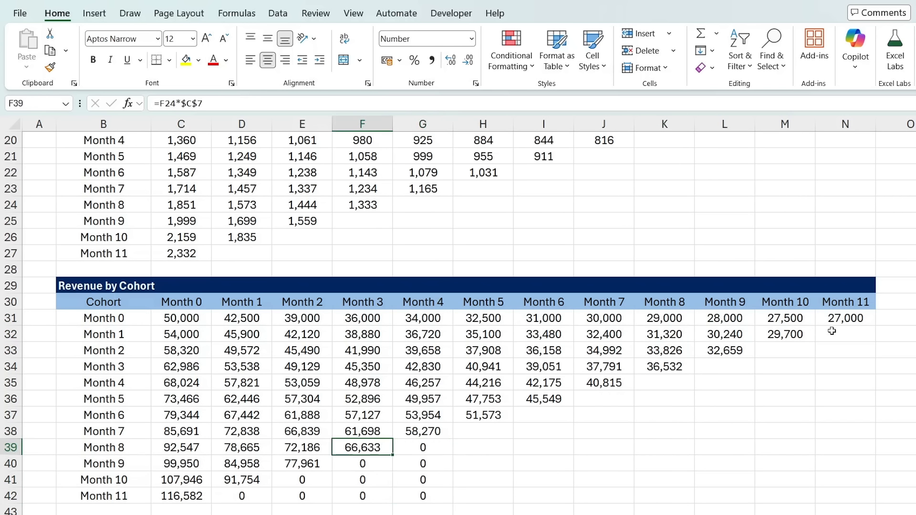
{"action": "key", "text": "Down"}
{"action": "key", "text": "ctrl+shift+Down"}
{"action": "key", "text": "Delete"}
{"action": "key", "text": "Left"}
{"action": "key", "text": "Down"}
{"action": "key", "text": "ctrl+shift+Down"}
{"action": "key", "text": "Delete"}
{"action": "key", "text": "Left"}
{"action": "key", "text": "Down"}
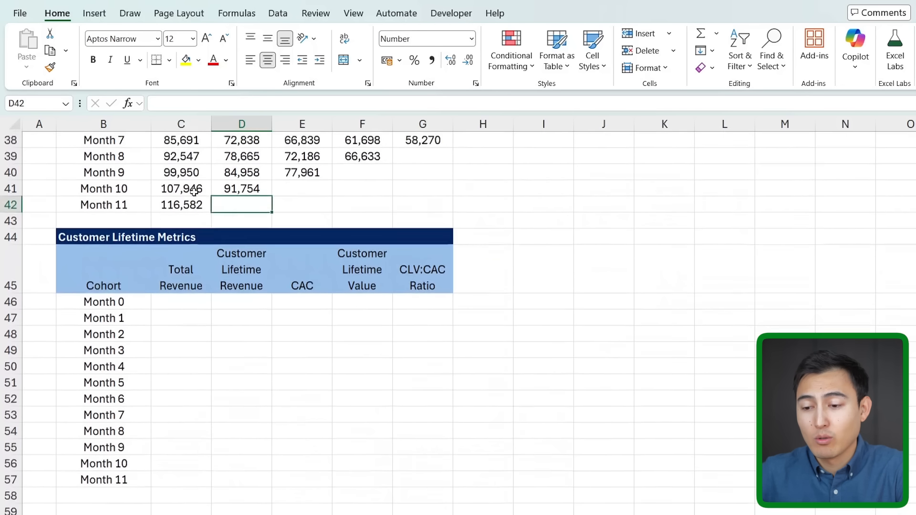
Calculate the Month 0 cohort's Total Revenue in C46 with =SUM(C31:N31)
{"action": "scroll", "coordinate": [194, 191], "scroll_direction": "down", "scroll_amount": 1}
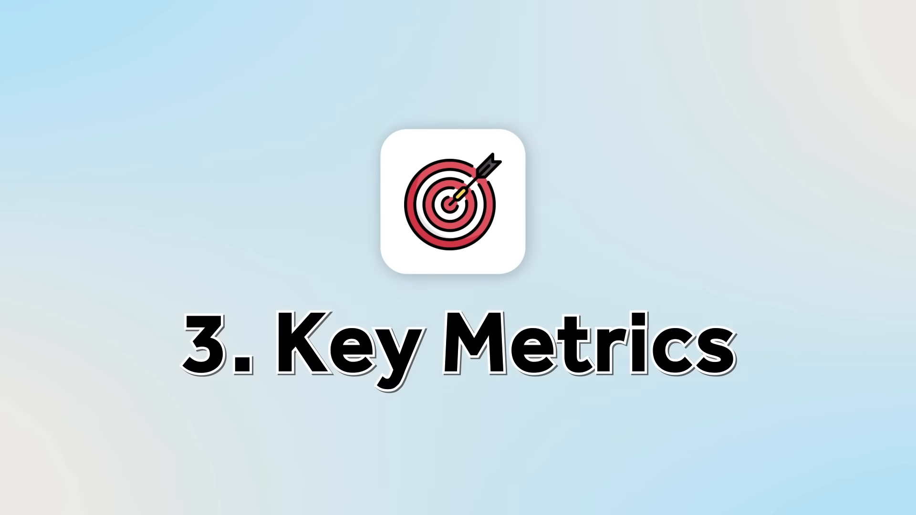
{"action": "left_click", "coordinate": [174, 255]}
{"action": "type", "text": "="}
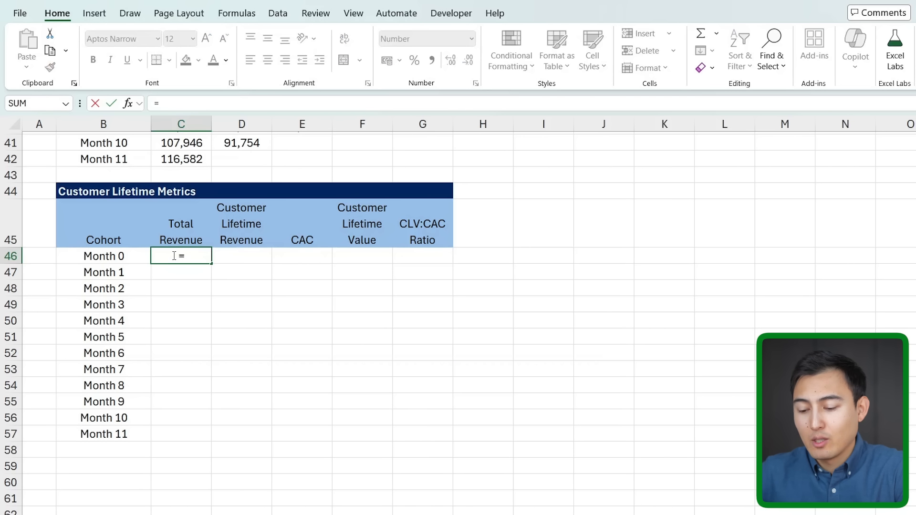
{"action": "type", "text": "sum"}
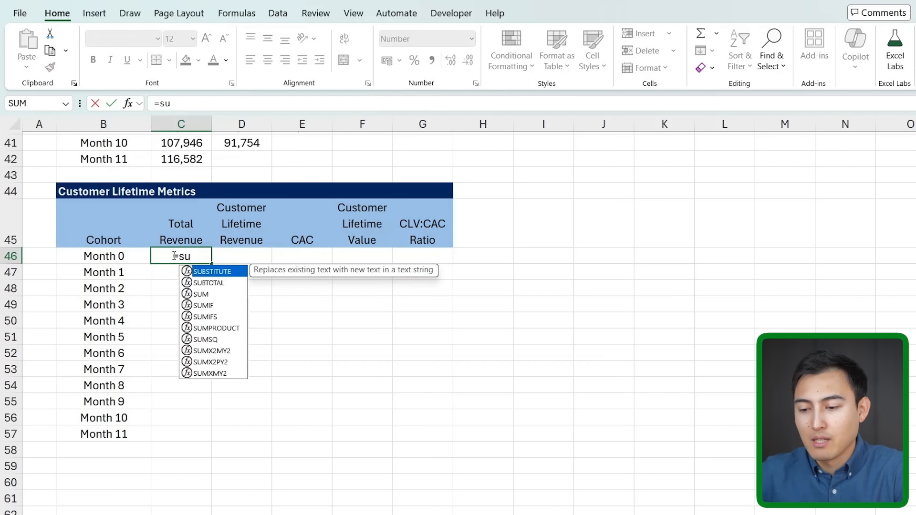
{"action": "key", "text": "Tab"}
{"action": "scroll", "coordinate": [177, 248], "scroll_direction": "up", "scroll_amount": 4}
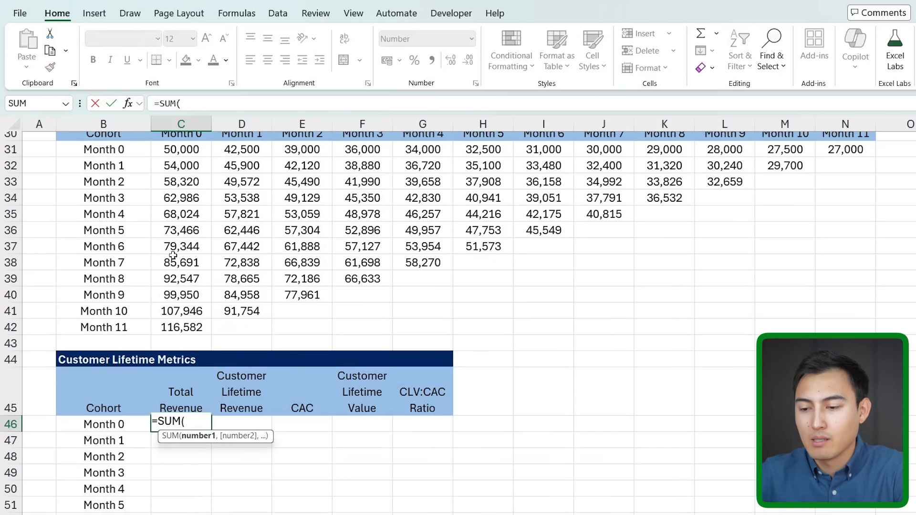
{"action": "left_click", "coordinate": [185, 159]}
{"action": "key", "text": "ctrl+shift+Right"}
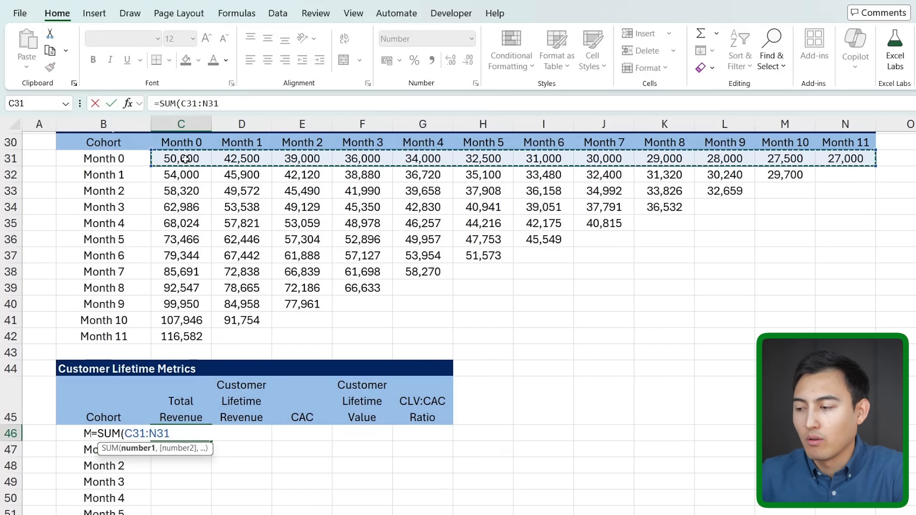
{"action": "key", "text": "Return"}
Fill the Total Revenue formula down to the Month 11 cohort in C57 and check which cells that last formula references
{"action": "key", "text": "Up"}
{"action": "key", "text": "shift+Down"}
{"action": "key", "text": "shift+Down"}
{"action": "key", "text": "shift+Down"}
{"action": "key", "text": "shift+Down"}
{"action": "key", "text": "shift+Down"}
{"action": "key", "text": "shift+Down"}
{"action": "key", "text": "shift+Down"}
{"action": "key", "text": "shift+Down"}
{"action": "key", "text": "shift+Down"}
{"action": "key", "text": "shift+Down"}
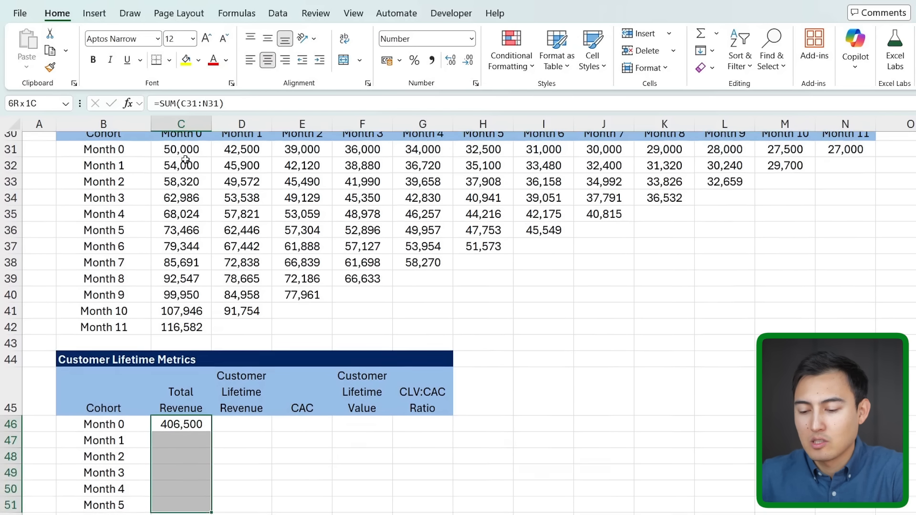
{"action": "key", "text": "shift+Down"}
{"action": "key", "text": "ctrl+d"}
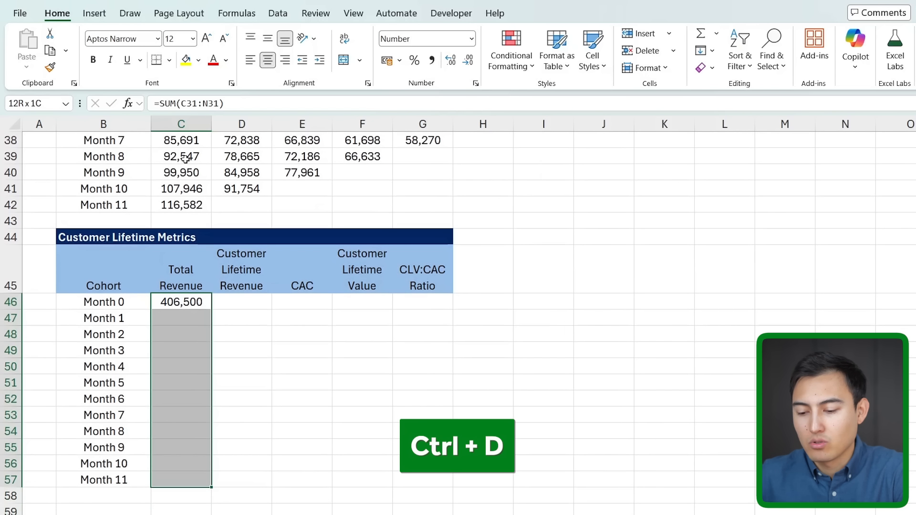
{"action": "left_click", "coordinate": [169, 475]}
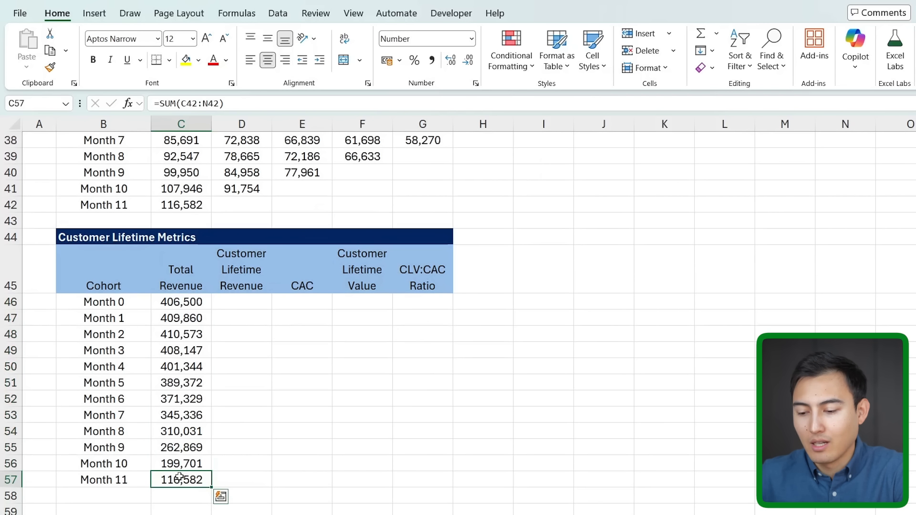
{"action": "key", "text": "F2"}
{"action": "scroll", "coordinate": [301, 363], "scroll_direction": "up", "scroll_amount": 4}
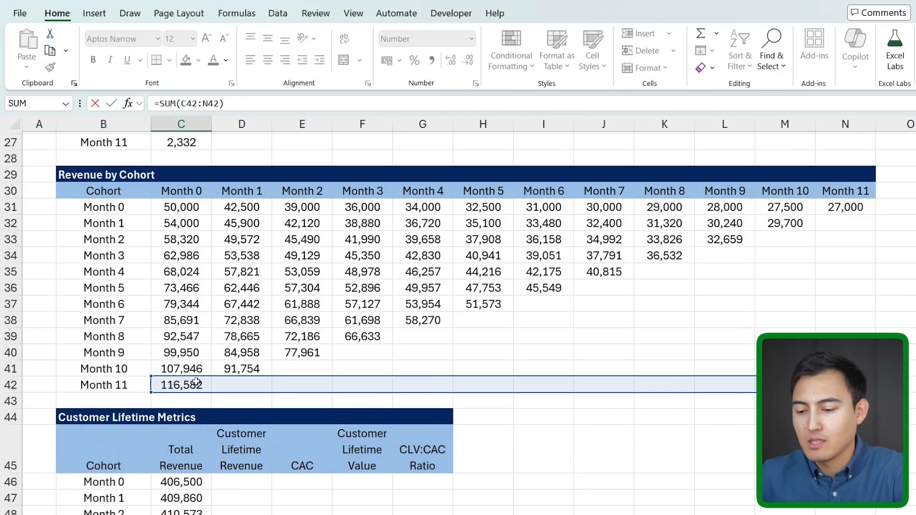
{"action": "key", "text": "Escape"}
Calculate the Month 0 Customer Lifetime Revenue in D46 as total revenue divided by initial cohort customers, =C46/C16
{"action": "scroll", "coordinate": [197, 379], "scroll_direction": "down", "scroll_amount": 4}
{"action": "left_click", "coordinate": [240, 304]}
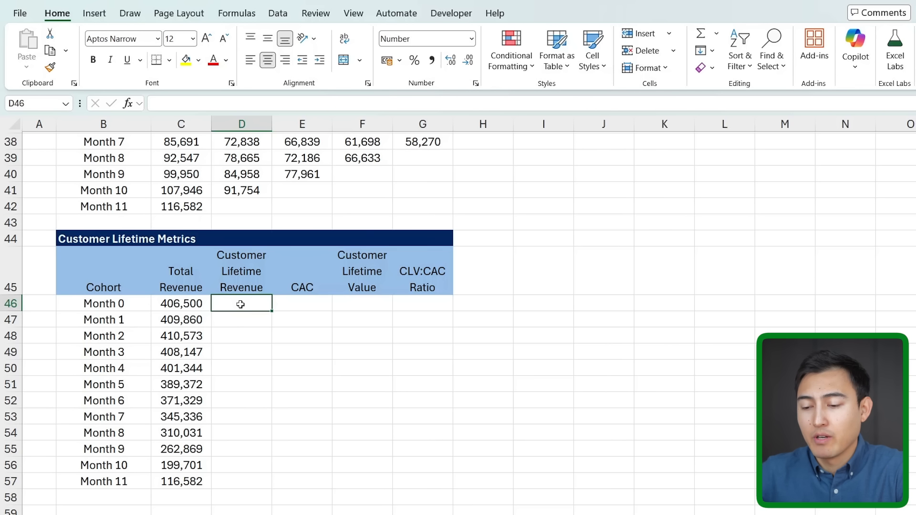
{"action": "type", "text": "="}
{"action": "key", "text": "Left"}
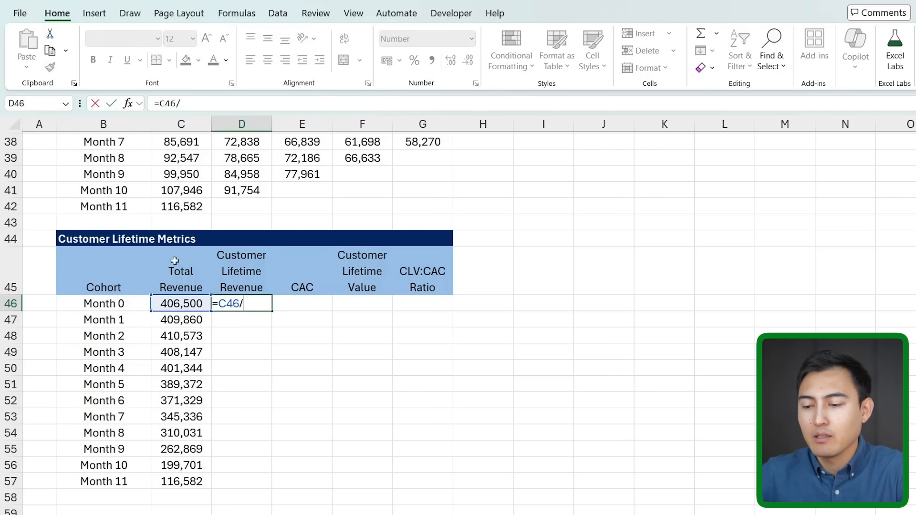
{"action": "scroll", "coordinate": [120, 216], "scroll_direction": "up", "scroll_amount": 9}
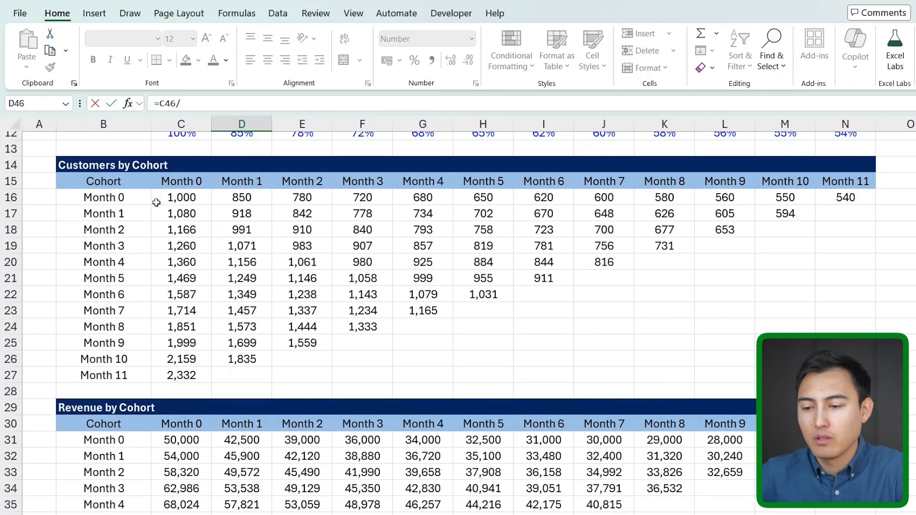
{"action": "left_click", "coordinate": [157, 202]}
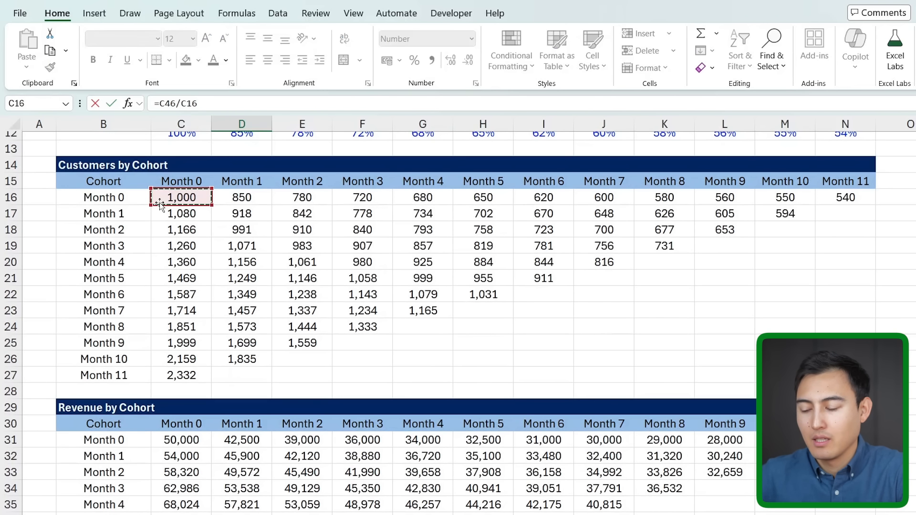
{"action": "key", "text": "Return"}
{"action": "key", "text": "Up"}
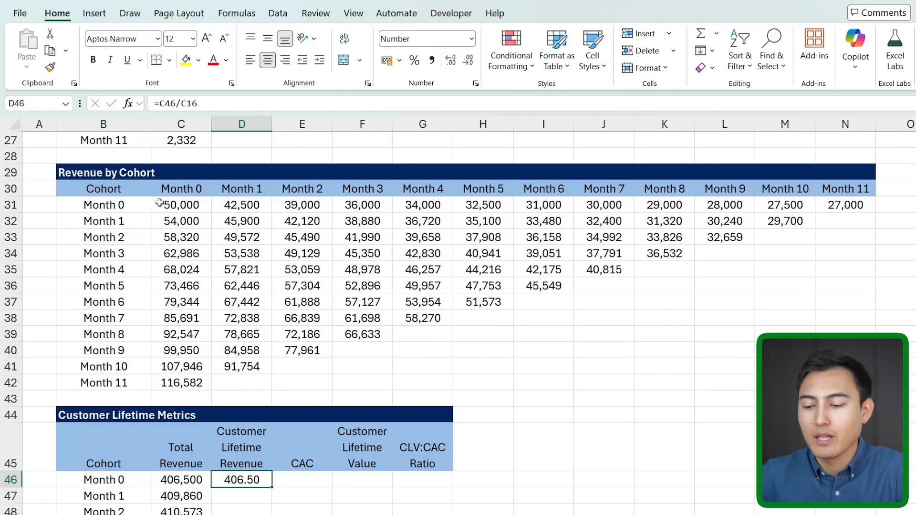
Fill the Customer Lifetime Revenue formula down the column through the Month 11 cohort
{"action": "scroll", "coordinate": [160, 202], "scroll_direction": "down", "scroll_amount": 4}
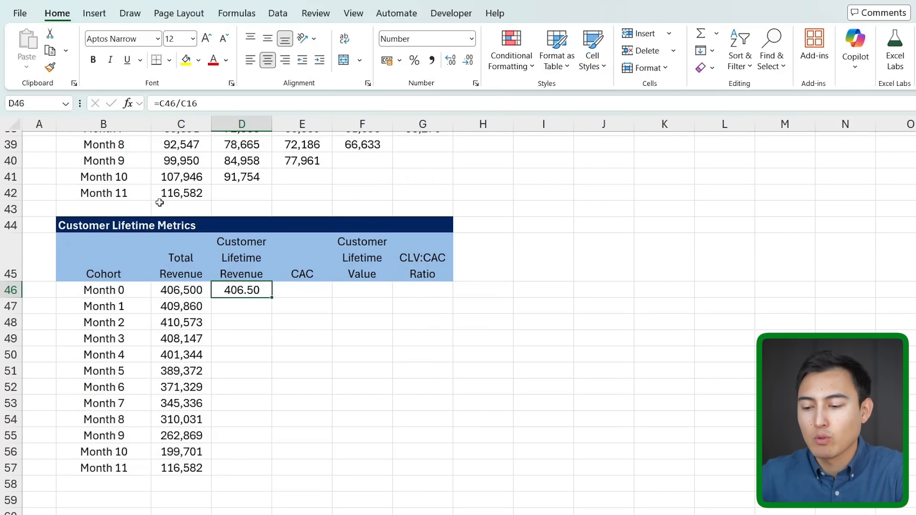
{"action": "double_click", "coordinate": [272, 298]}
{"action": "key", "text": "Down"}
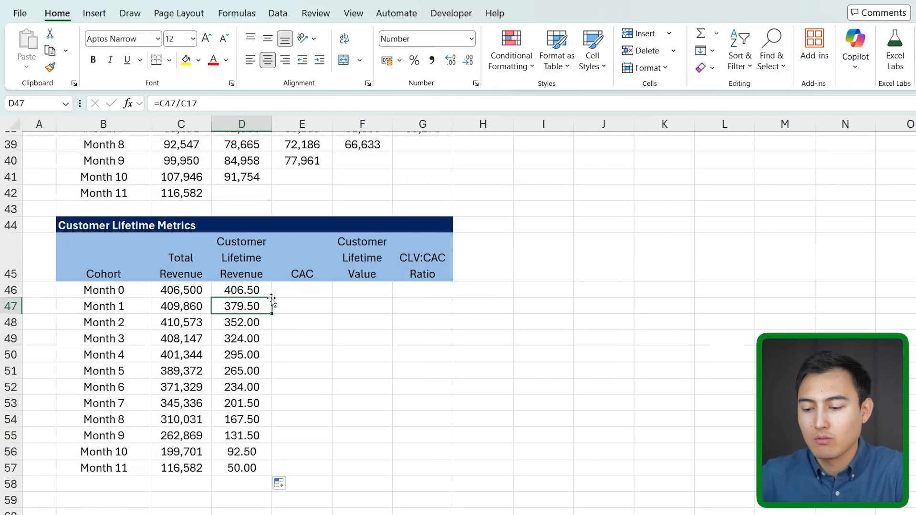
{"action": "key", "text": "Up"}
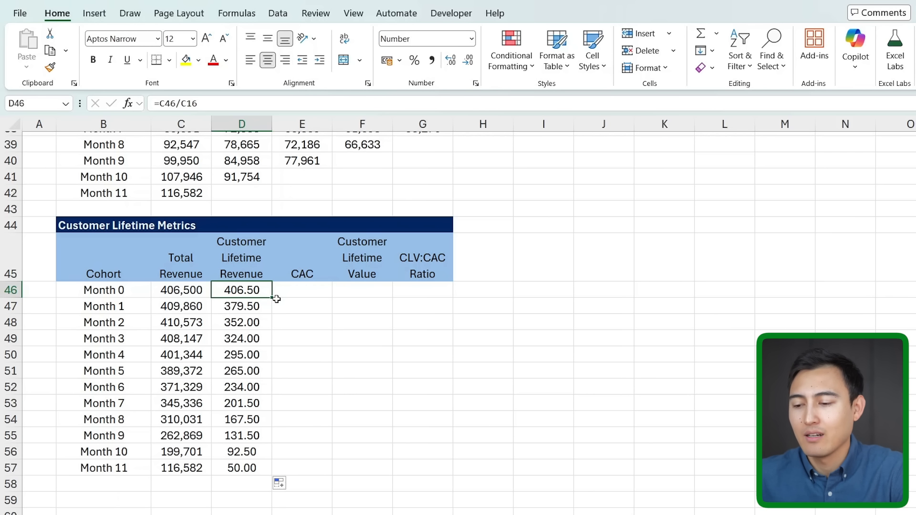
Link the Month 0 CAC in E46 to the CAC assumption in C8
{"action": "left_click", "coordinate": [281, 292]}
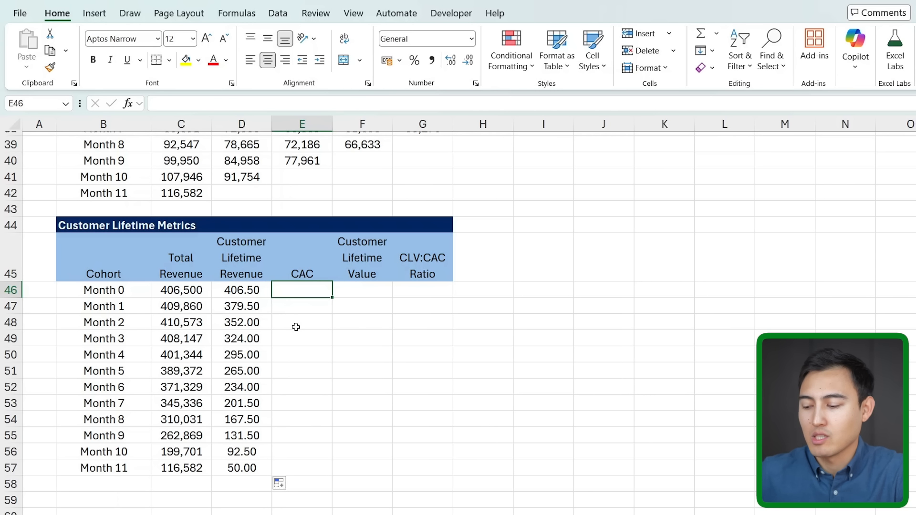
{"action": "type", "text": "="}
{"action": "scroll", "coordinate": [225, 245], "scroll_direction": "up", "scroll_amount": 11}
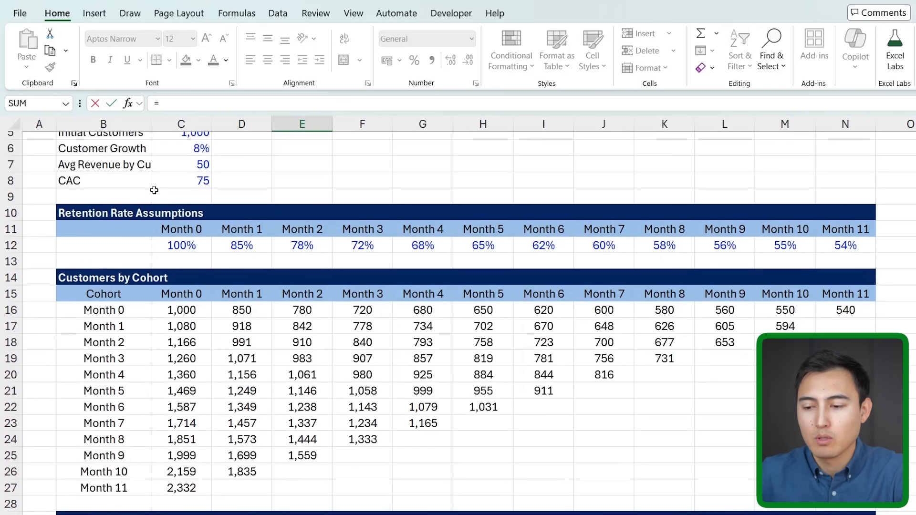
{"action": "left_click", "coordinate": [197, 181]}
{"action": "key", "text": "Return"}
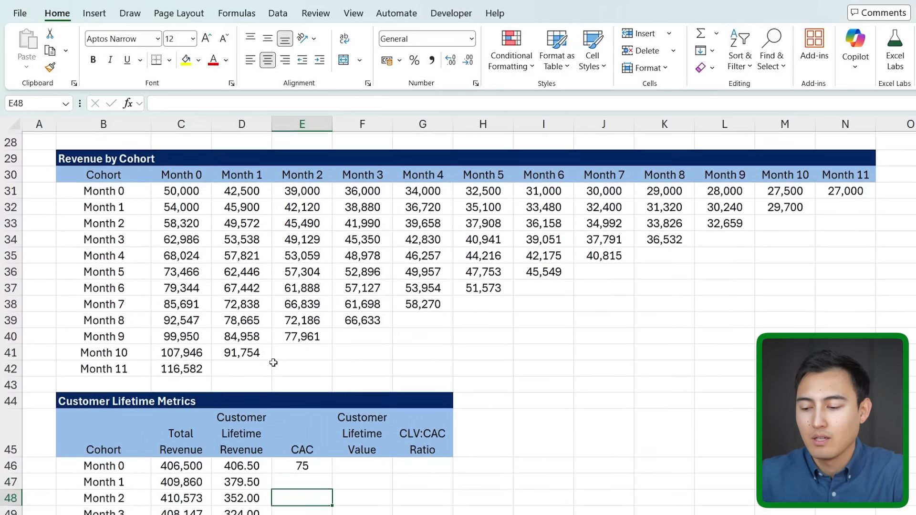
Set the Month 1 CAC to =E46 and fill that formula down through the Month 11 cohort
{"action": "type", "text": "="}
{"action": "key", "text": "Up"}
{"action": "key", "text": "ctrl+Return"}
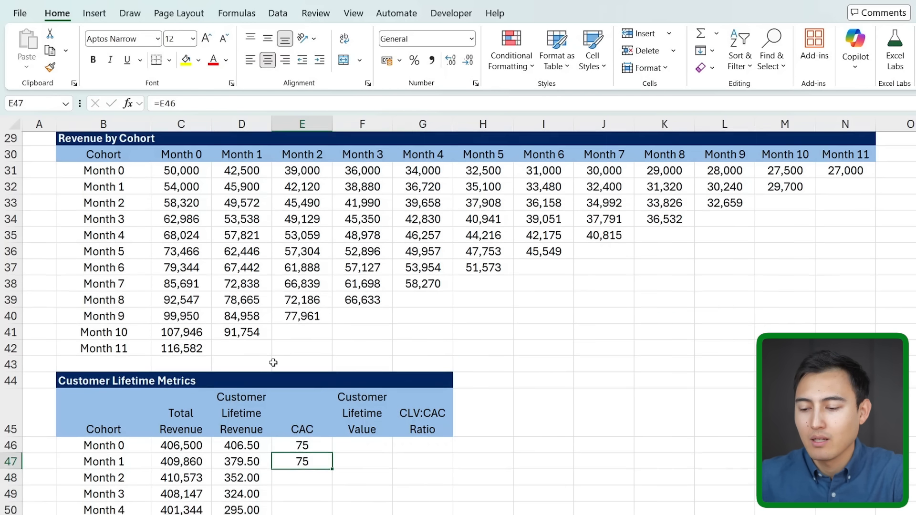
{"action": "scroll", "coordinate": [286, 361], "scroll_direction": "down", "scroll_amount": 3}
{"action": "left_click_drag", "start_coordinate": [332, 310], "coordinate": [348, 472]}
Calculate the Month 0 Customer Lifetime Value in F46 as =D46-E46 and fill it down through the Month 11 cohort
{"action": "key", "text": "Right"}
{"action": "key", "text": "Up"}
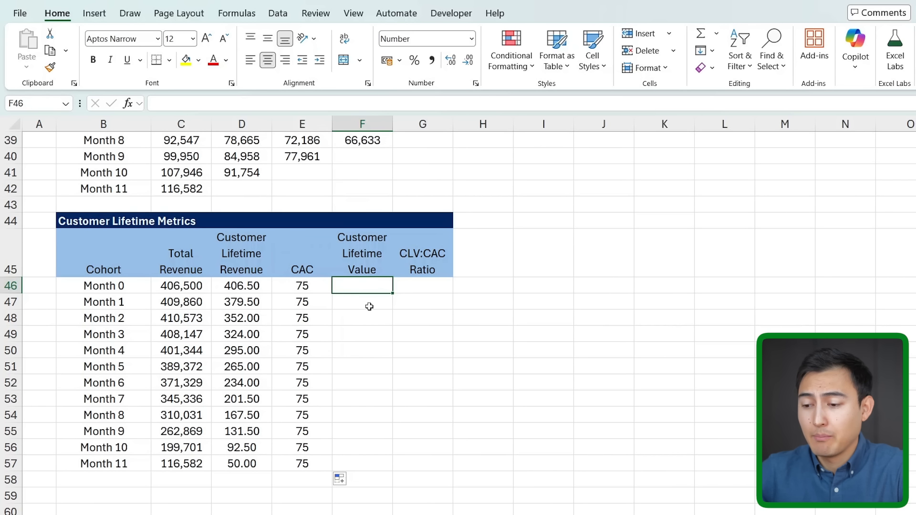
{"action": "type", "text": "="}
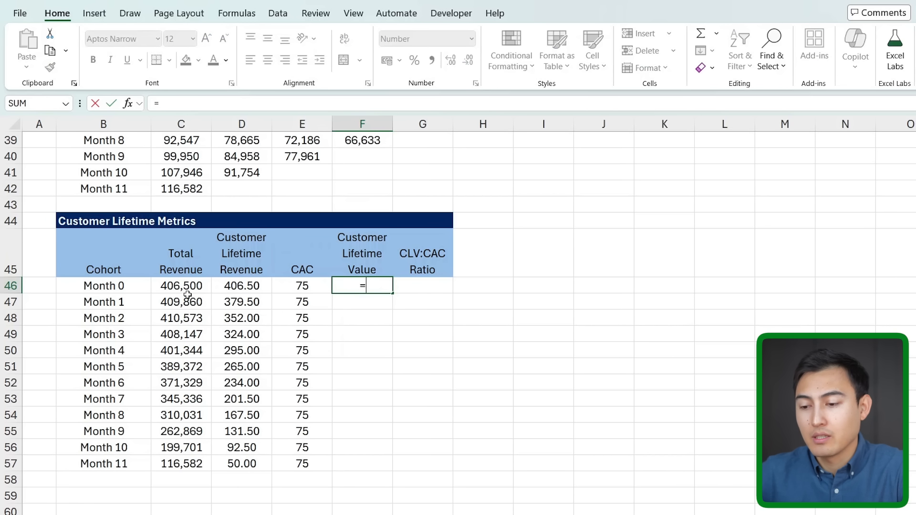
{"action": "left_click", "coordinate": [228, 286]}
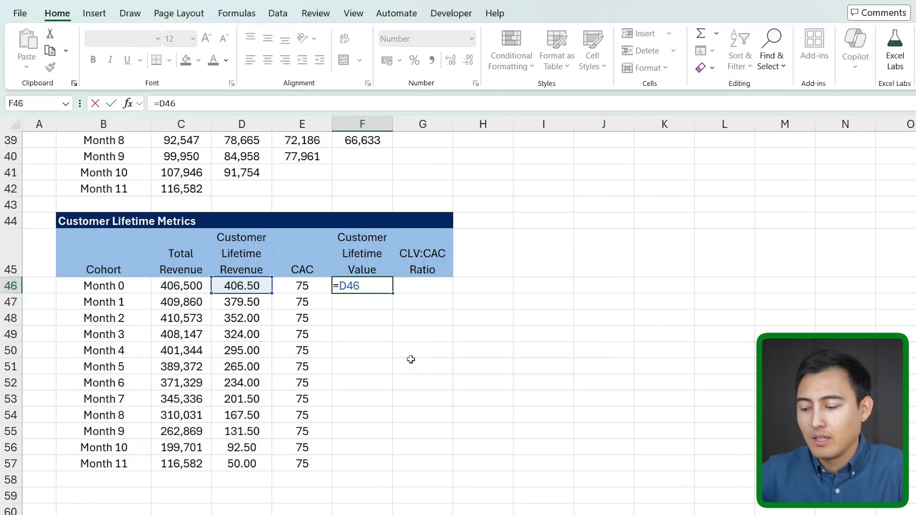
{"action": "type", "text": "-"}
{"action": "left_click", "coordinate": [305, 288]}
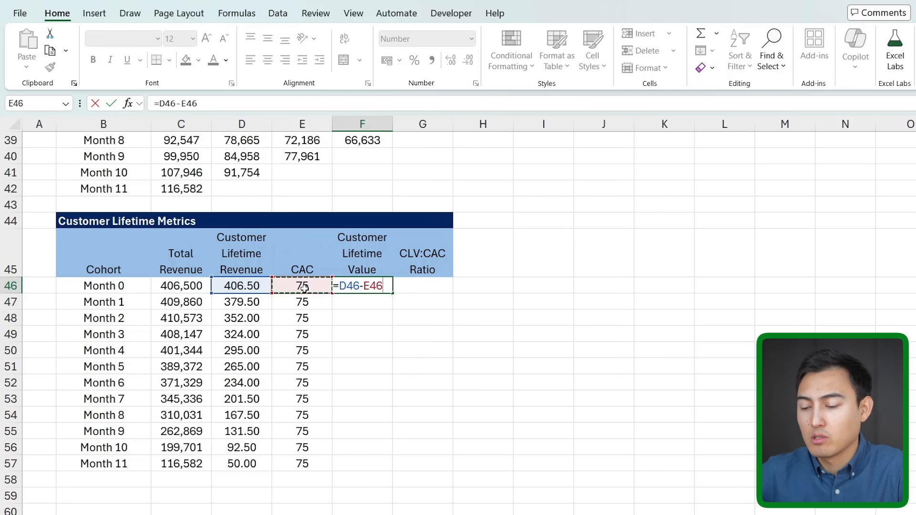
{"action": "key", "text": "Return"}
{"action": "key", "text": "Up"}
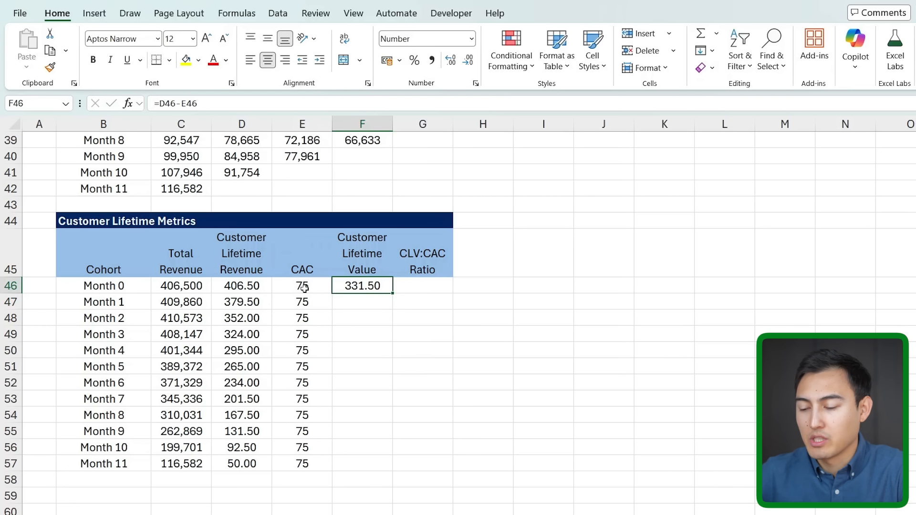
{"action": "double_click", "coordinate": [393, 292]}
Calculate the Month 0 CLV:CAC Ratio in G46 as Customer Lifetime Revenue divided by CAC, =D46/E46
{"action": "left_click", "coordinate": [423, 289]}
{"action": "scroll", "coordinate": [431, 328], "scroll_direction": "up", "scroll_amount": 1}
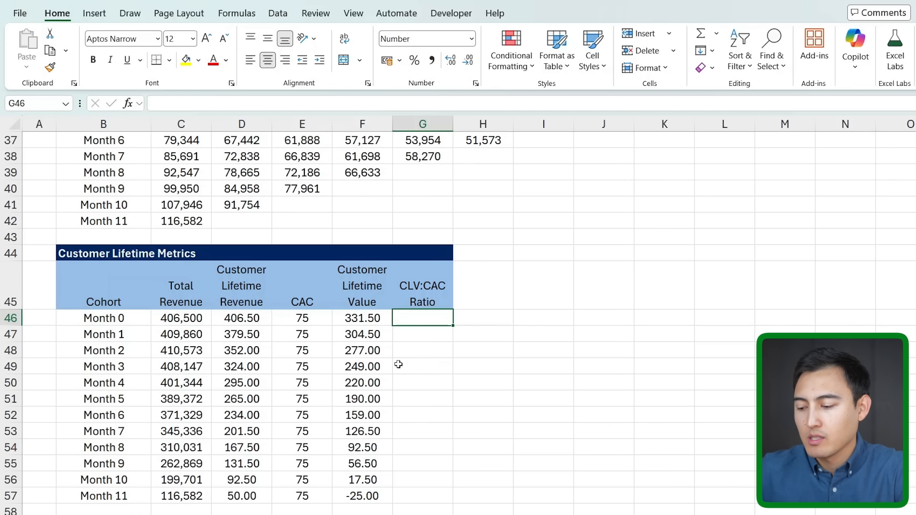
{"action": "type", "text": "="}
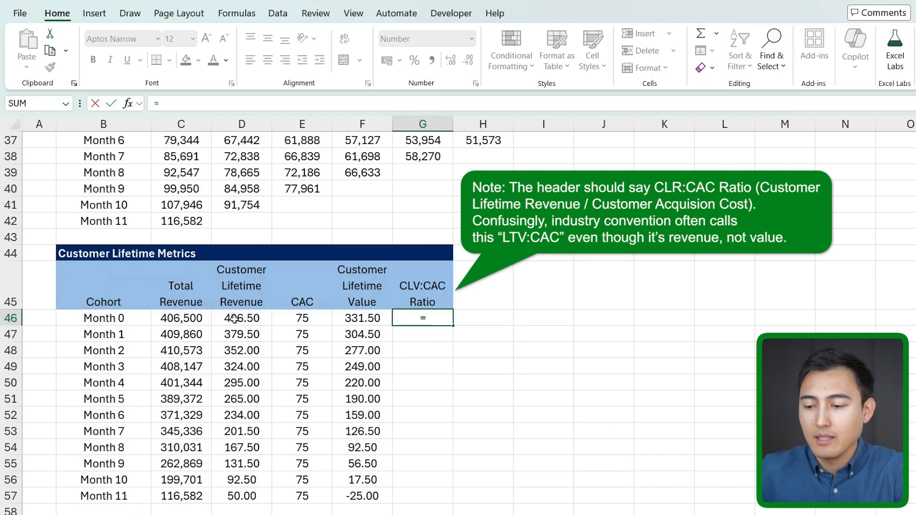
{"action": "left_click", "coordinate": [233, 319]}
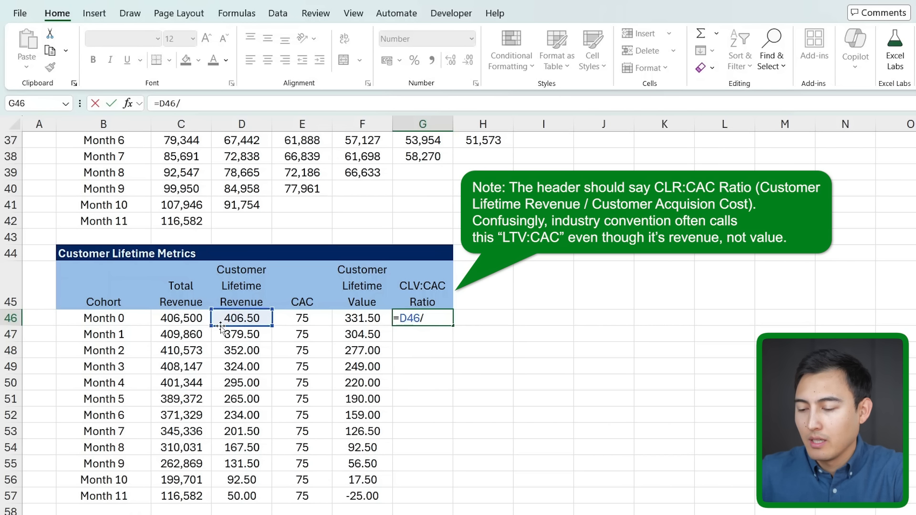
{"action": "left_click", "coordinate": [316, 323]}
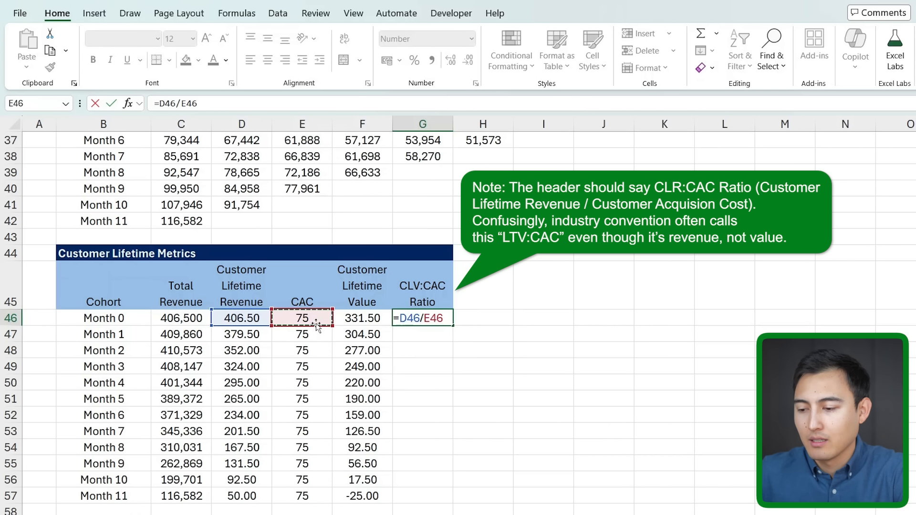
{"action": "key", "text": "ctrl+Return"}
Fill the Month 0 CLV:CAC Ratio formula in G46 down through the Month 11 cohort in G57
{"action": "key", "text": "shift+Down"}
{"action": "key", "text": "shift+Down"}
{"action": "key", "text": "shift+Down"}
{"action": "key", "text": "shift+Down"}
{"action": "key", "text": "shift+Down"}
{"action": "key", "text": "shift+Down"}
{"action": "key", "text": "shift+Down"}
{"action": "key", "text": "shift+Down"}
{"action": "key", "text": "shift+Down"}
{"action": "key", "text": "shift+Down"}
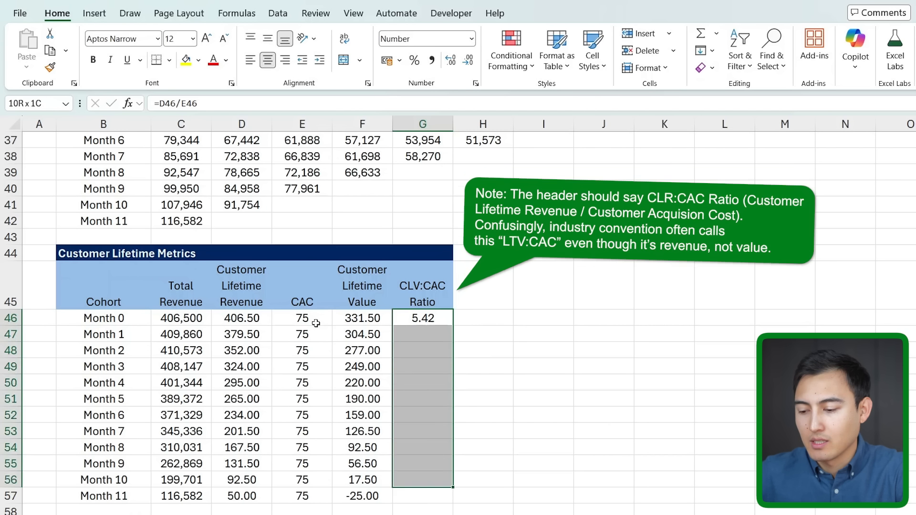
{"action": "key", "text": "shift+Down"}
{"action": "key", "text": "shift+Down"}
{"action": "key", "text": "ctrl+d"}
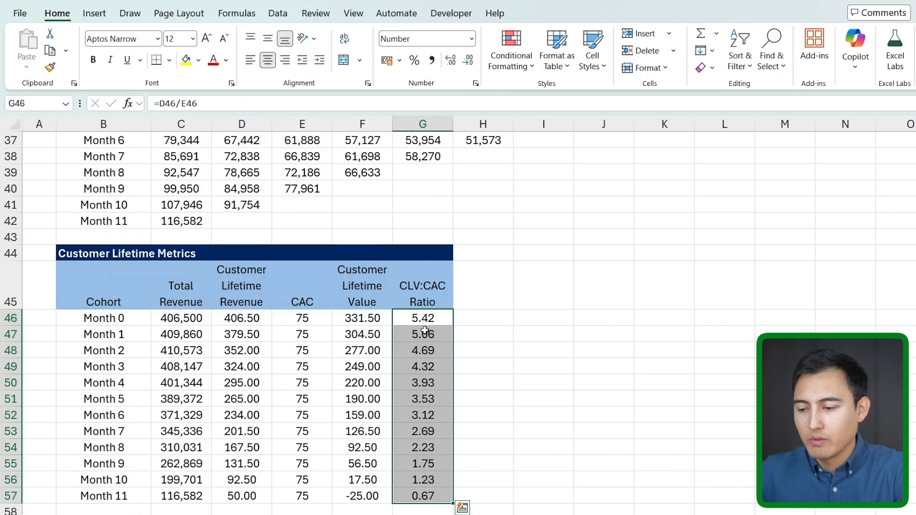
Apply the custom number format 0.00x to the CLV:CAC Ratio values in G46:G57
{"action": "scroll", "coordinate": [463, 329], "scroll_direction": "down", "scroll_amount": 1}
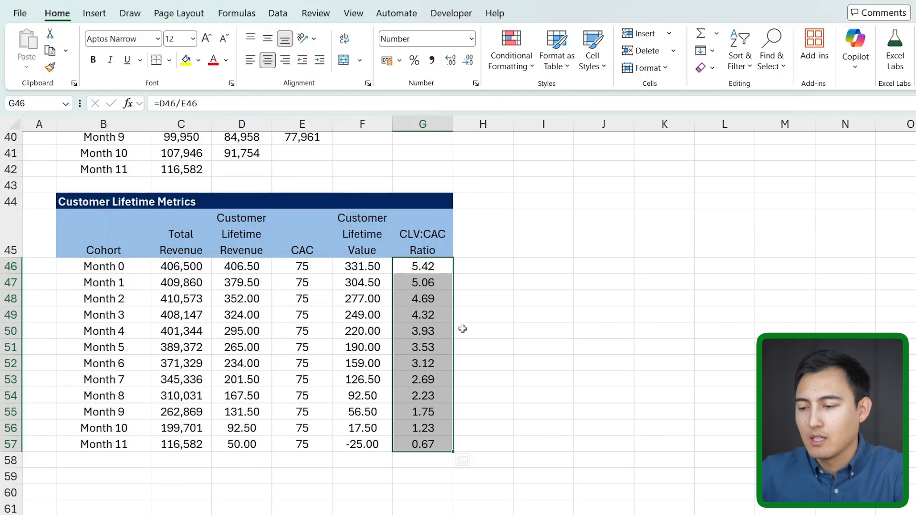
{"action": "key", "text": "ctrl+1"}
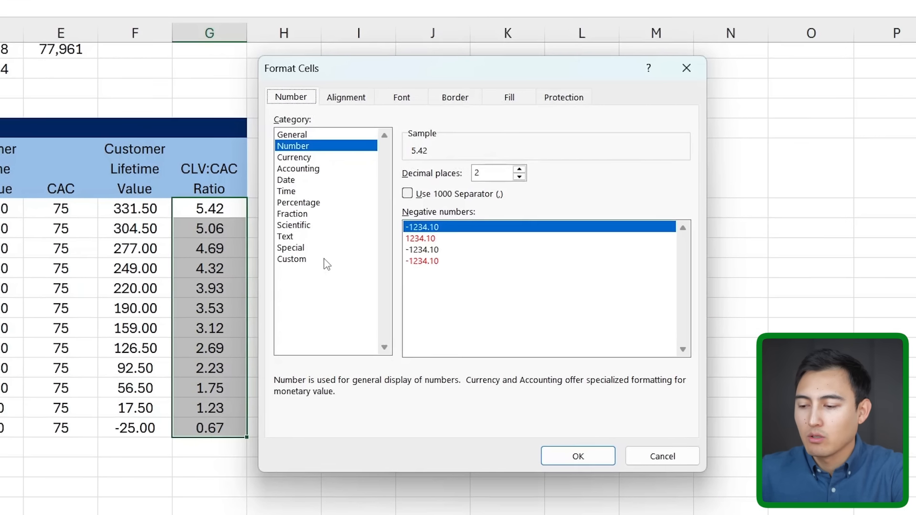
{"action": "left_click", "coordinate": [489, 307]}
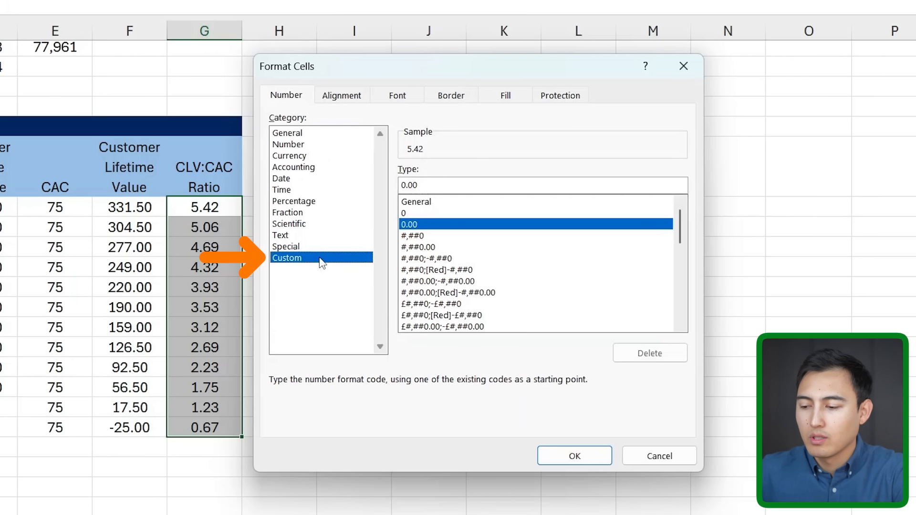
{"action": "left_click", "coordinate": [437, 185]}
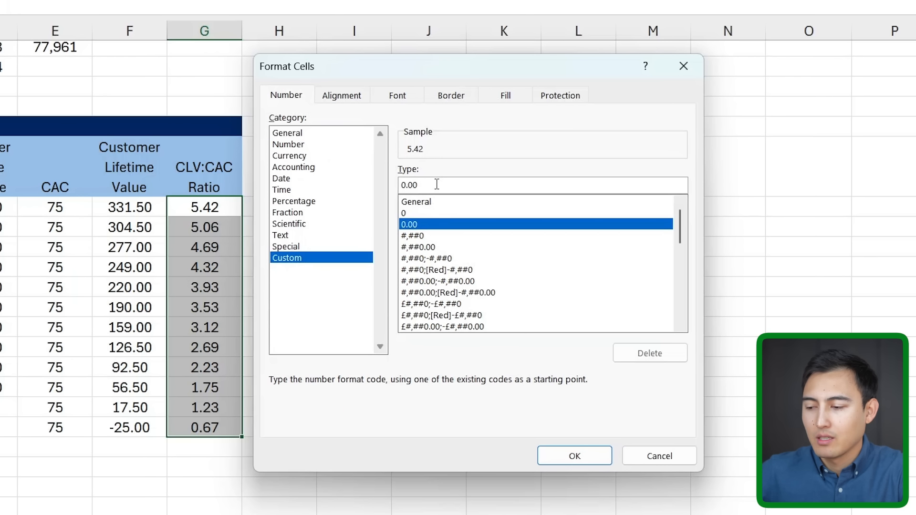
{"action": "type", "text": "x"}
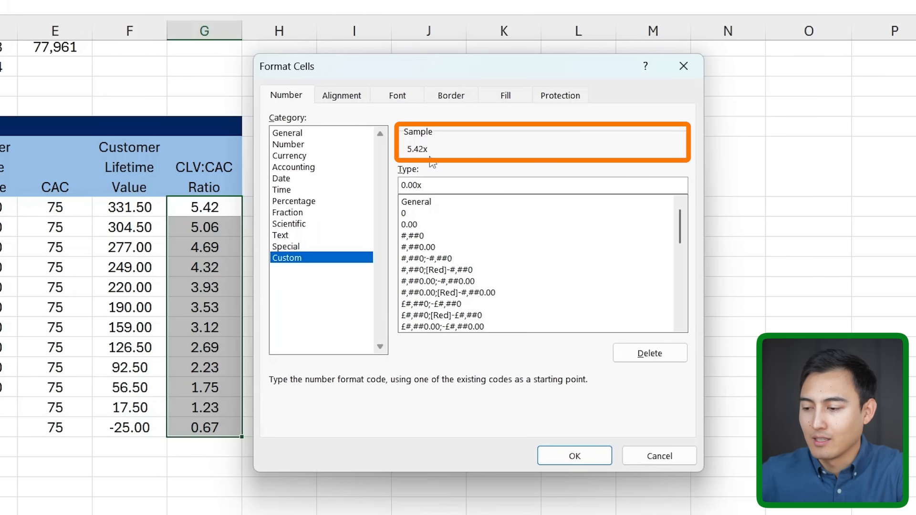
{"action": "key", "text": "Return"}
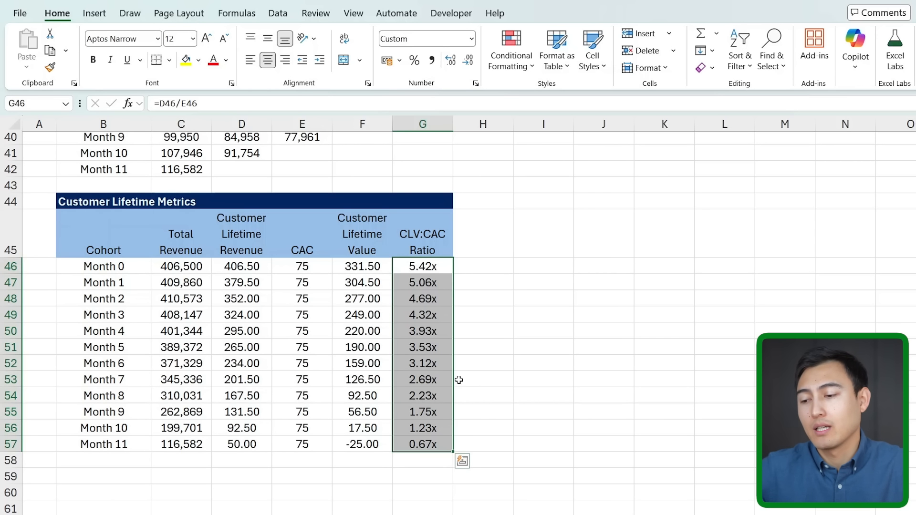
Enter 1.1 in H46 beside the Month 0 ratio and clear the cell again
{"action": "key", "text": "Right"}
{"action": "left_click", "coordinate": [405, 261]}
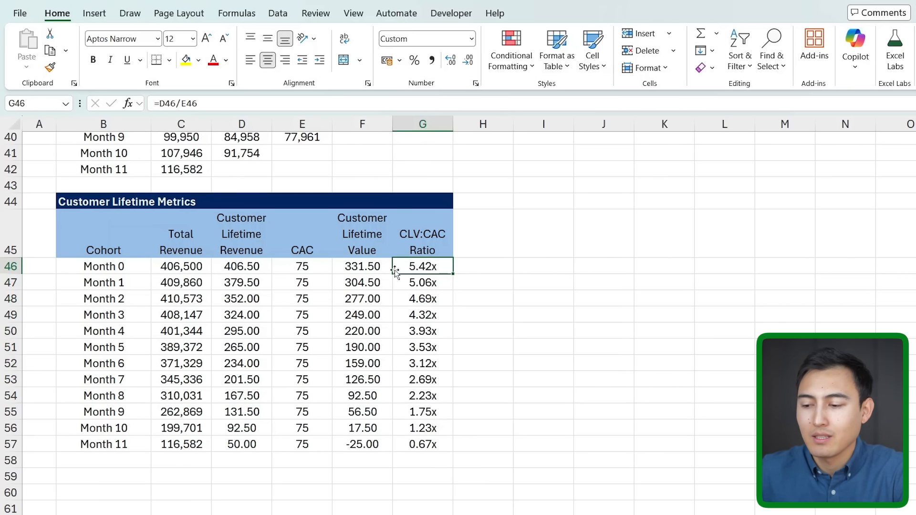
{"action": "type", "text": "1.1"}
{"action": "key", "text": "Return"}
{"action": "left_click", "coordinate": [506, 267]}
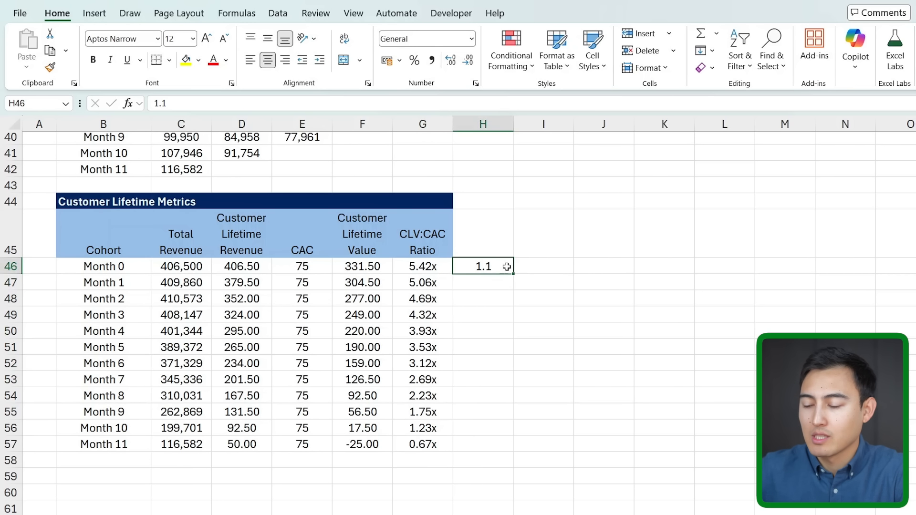
{"action": "key", "text": "Delete"}
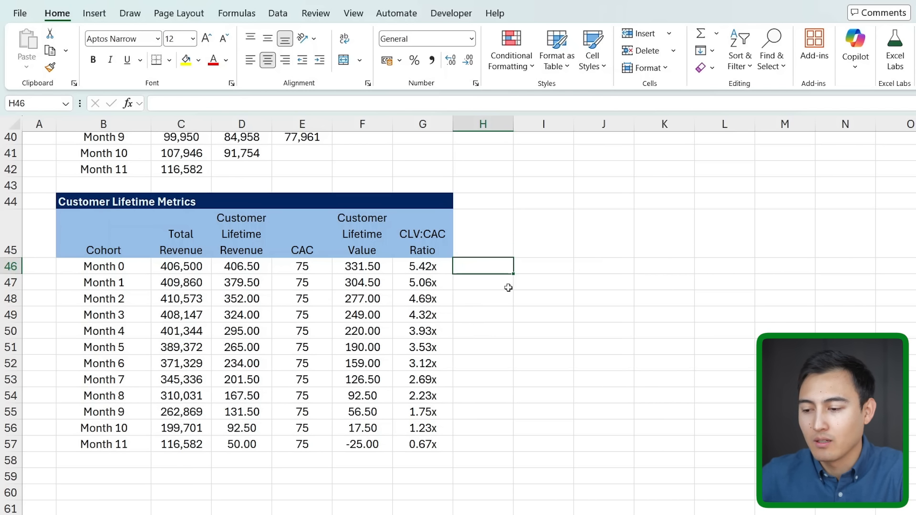
Examine the CLV:CAC ratios by cohort, the empty later months in Revenue by Cohort, and the Month 0 lifetime metrics
{"action": "key", "text": "Left"}
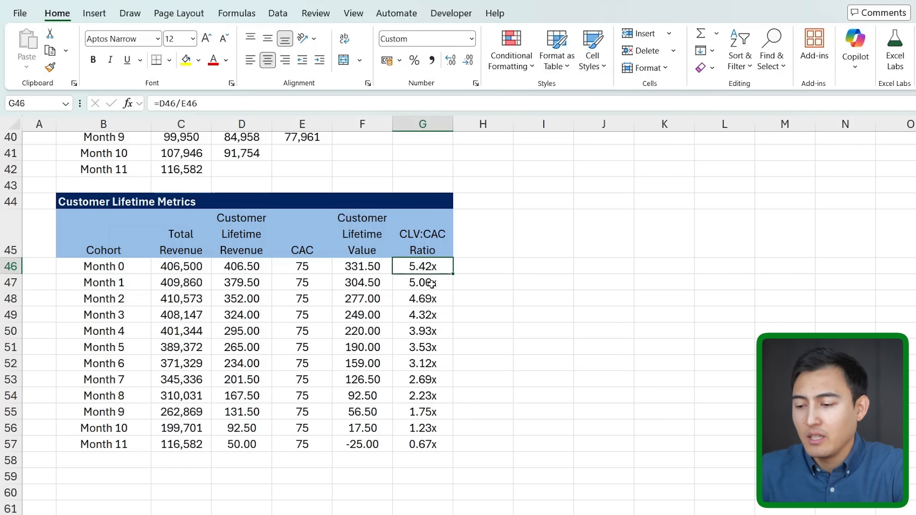
{"action": "key", "text": "ctrl+shift+Down"}
{"action": "left_click", "coordinate": [426, 279]}
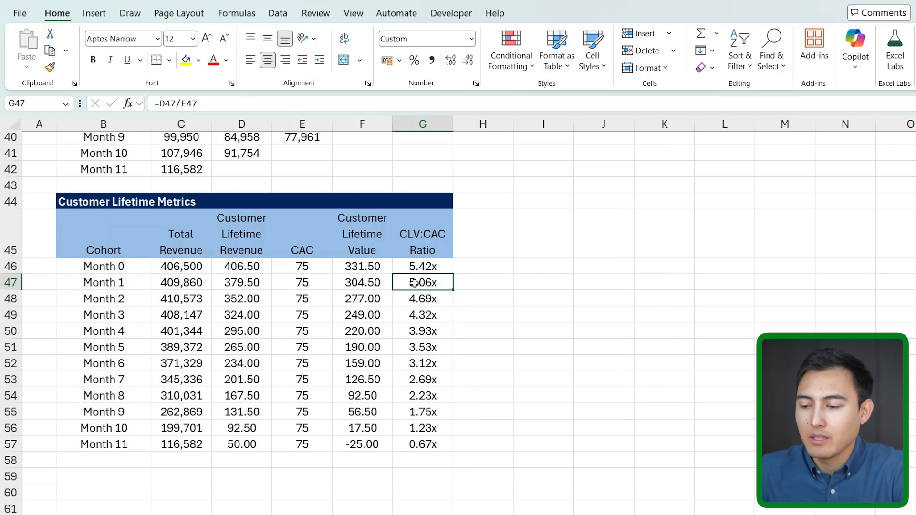
{"action": "scroll", "coordinate": [445, 284], "scroll_direction": "up", "scroll_amount": 5}
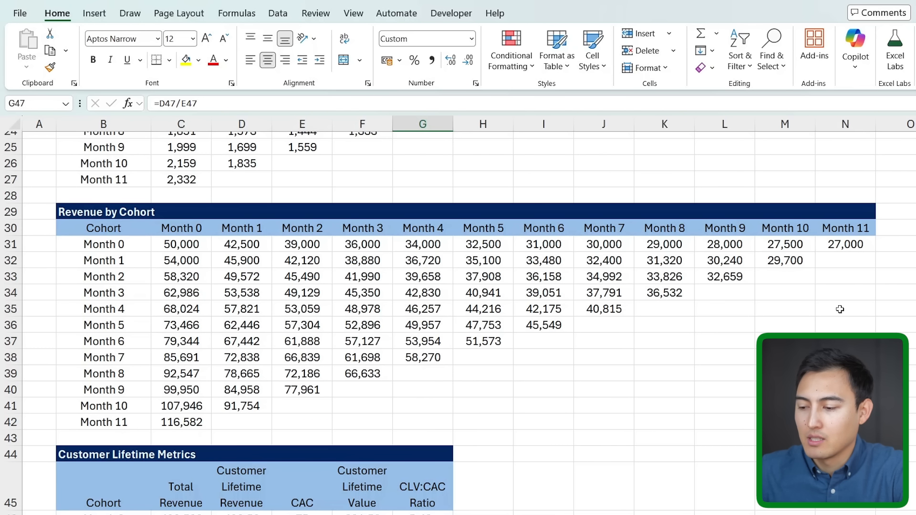
{"action": "left_click", "coordinate": [849, 265]}
{"action": "left_click_drag", "start_coordinate": [797, 273], "coordinate": [858, 279]}
{"action": "scroll", "coordinate": [602, 324], "scroll_direction": "down", "scroll_amount": 3}
{"action": "left_click", "coordinate": [226, 285]}
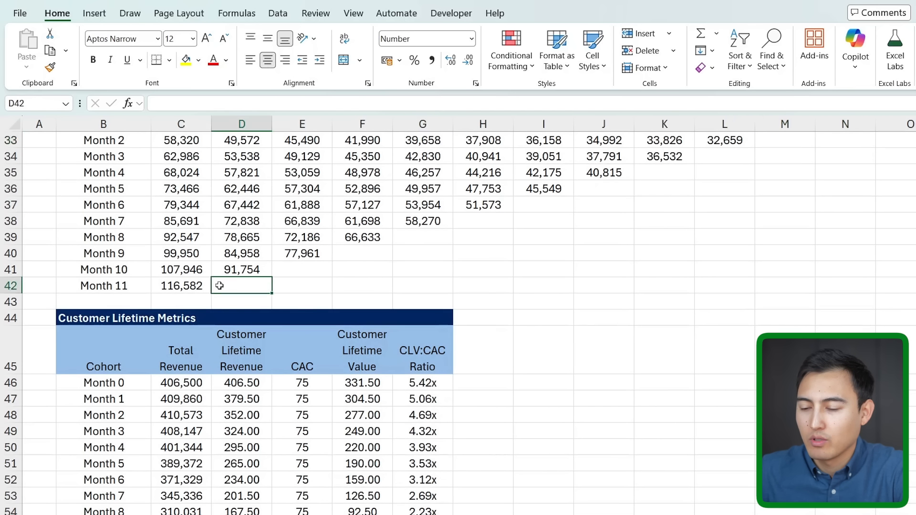
{"action": "scroll", "coordinate": [219, 285], "scroll_direction": "down", "scroll_amount": 3}
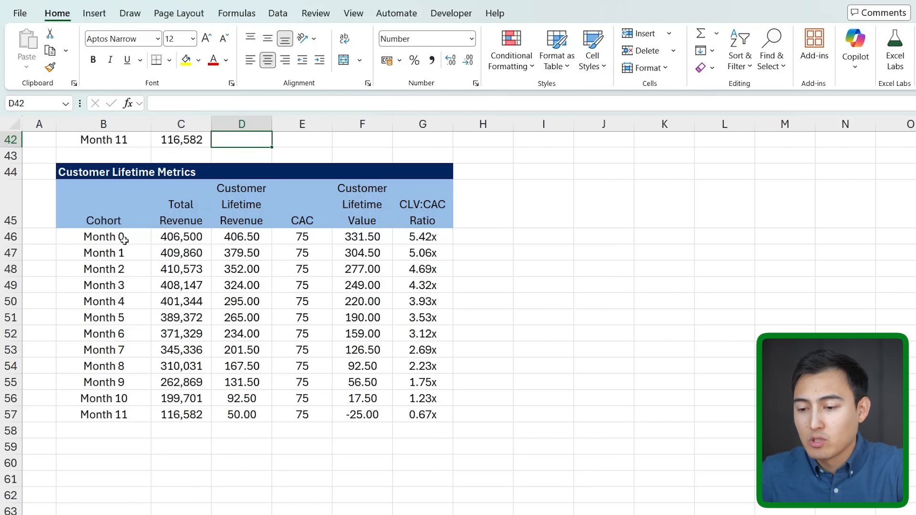
{"action": "left_click_drag", "start_coordinate": [85, 237], "coordinate": [433, 237]}
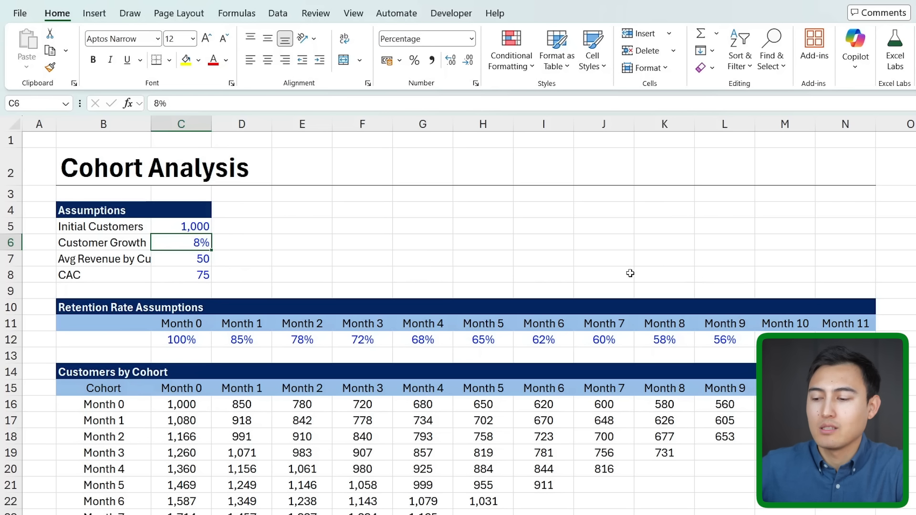
Set the Month 1 retention rate in D12 to 88%
{"action": "left_click", "coordinate": [238, 344]}
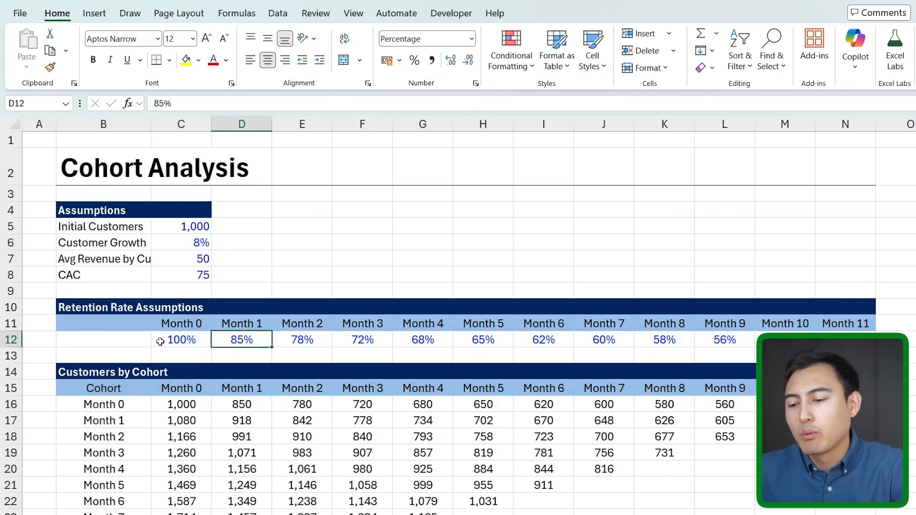
{"action": "scroll", "coordinate": [162, 342], "scroll_direction": "down", "scroll_amount": 1}
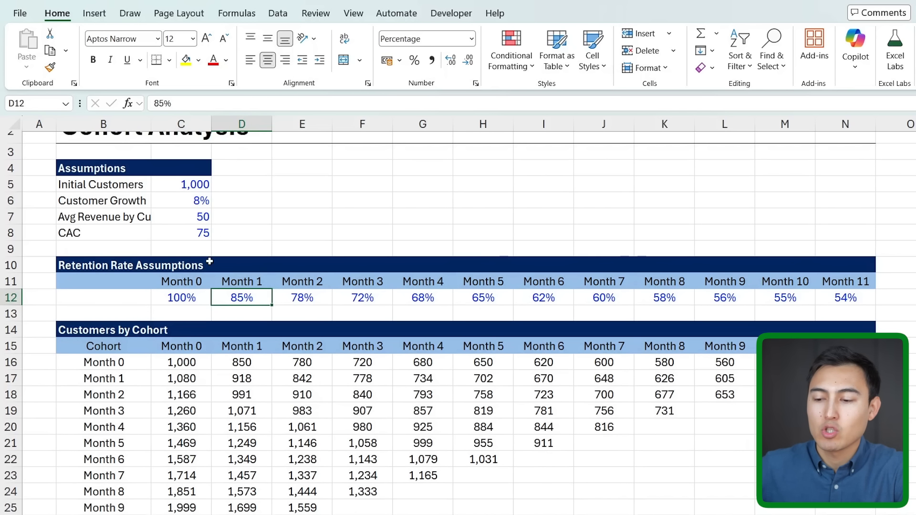
{"action": "type", "text": "88"}
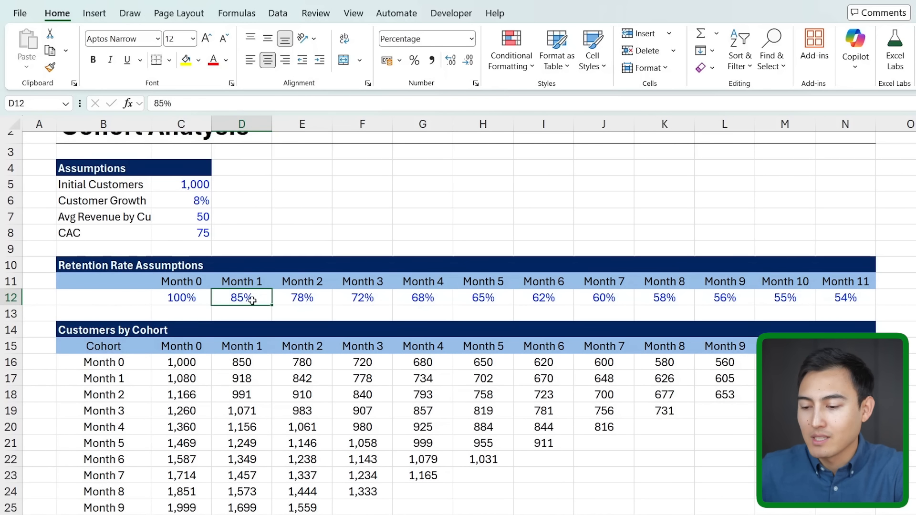
{"action": "key", "text": "Return"}
{"action": "scroll", "coordinate": [247, 380], "scroll_direction": "down", "scroll_amount": 2}
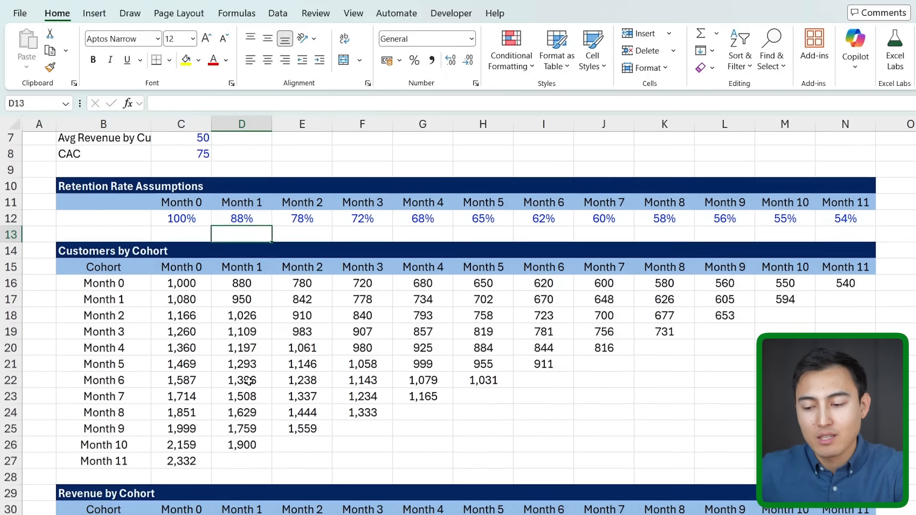
Set the retention rates to 80% for Month 2 in E12 and 75% for Month 3 in F12
{"action": "key", "text": "Up"}
{"action": "key", "text": "Right"}
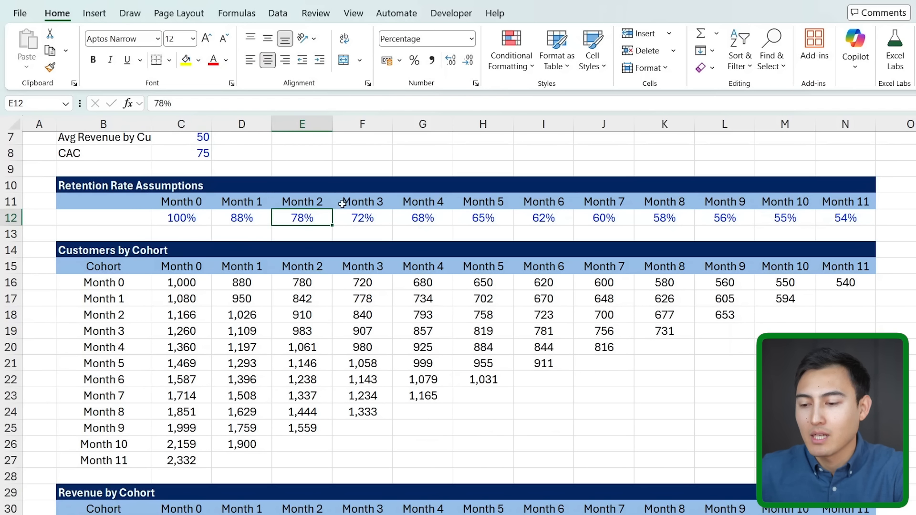
{"action": "type", "text": "80"}
{"action": "key", "text": "Return"}
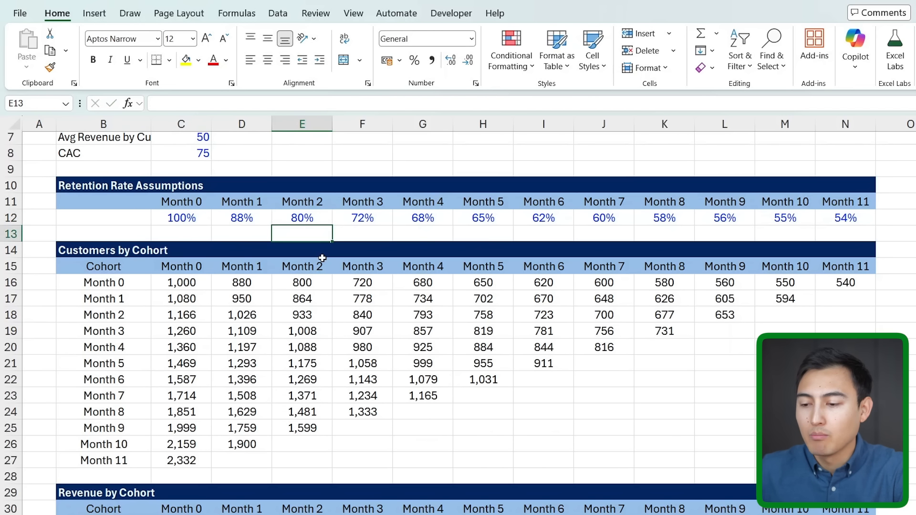
{"action": "key", "text": "Up"}
{"action": "key", "text": "Right"}
{"action": "type", "text": "8"}
{"action": "key", "text": "BackSpace"}
{"action": "type", "text": "75"}
{"action": "key", "text": "Return"}
Set the CAC assumption in C8 to 70 and check the Month 0 CLV:CAC Ratio
{"action": "scroll", "coordinate": [119, 298], "scroll_direction": "up", "scroll_amount": 2}
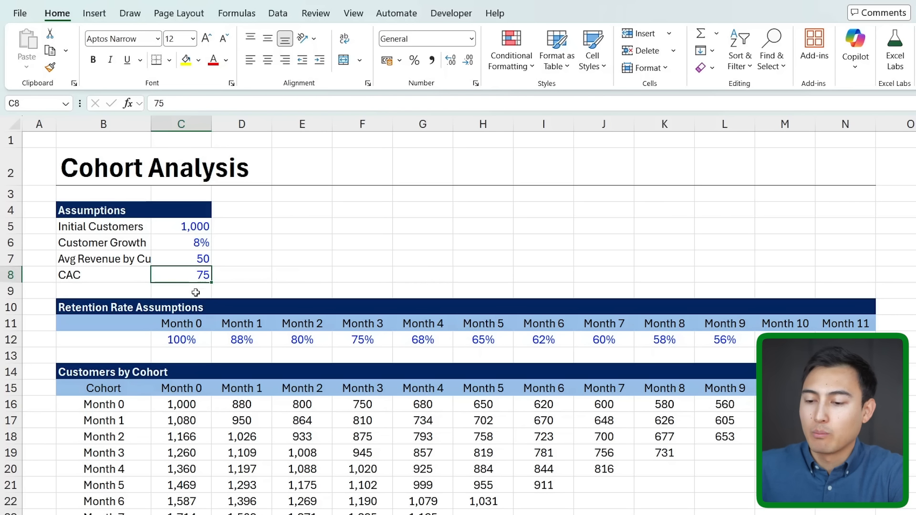
{"action": "type", "text": "70"}
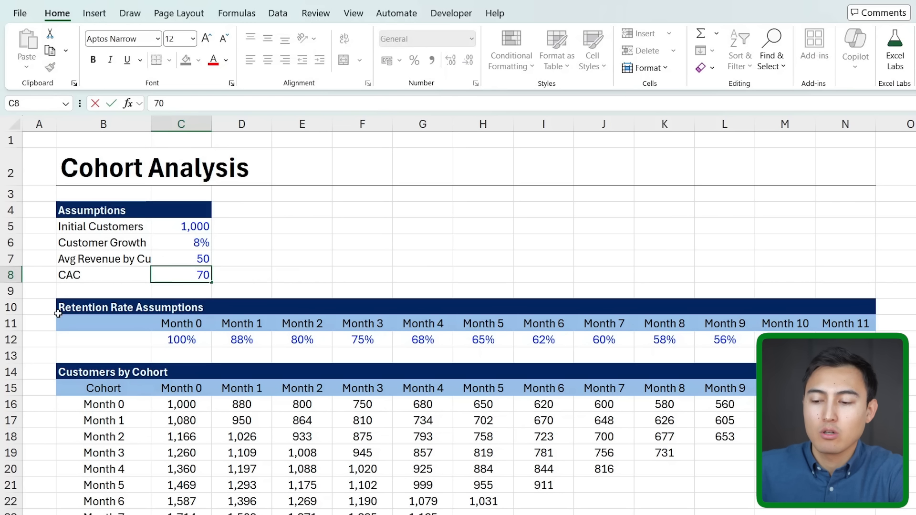
{"action": "key", "text": "Return"}
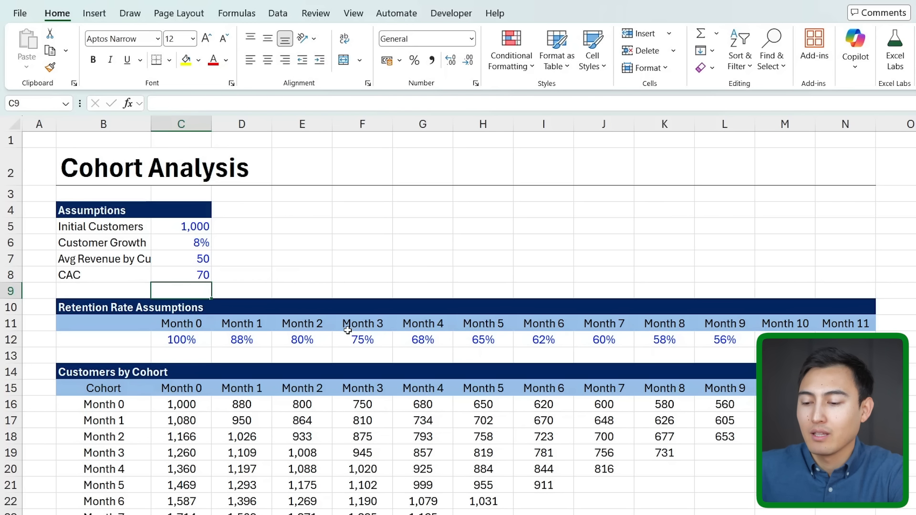
{"action": "scroll", "coordinate": [347, 330], "scroll_direction": "down", "scroll_amount": 13}
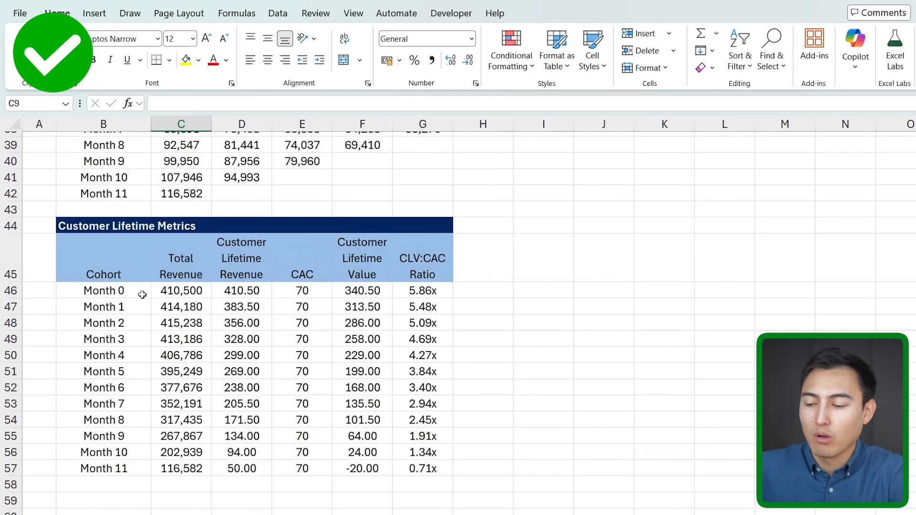
{"action": "left_click", "coordinate": [423, 292]}
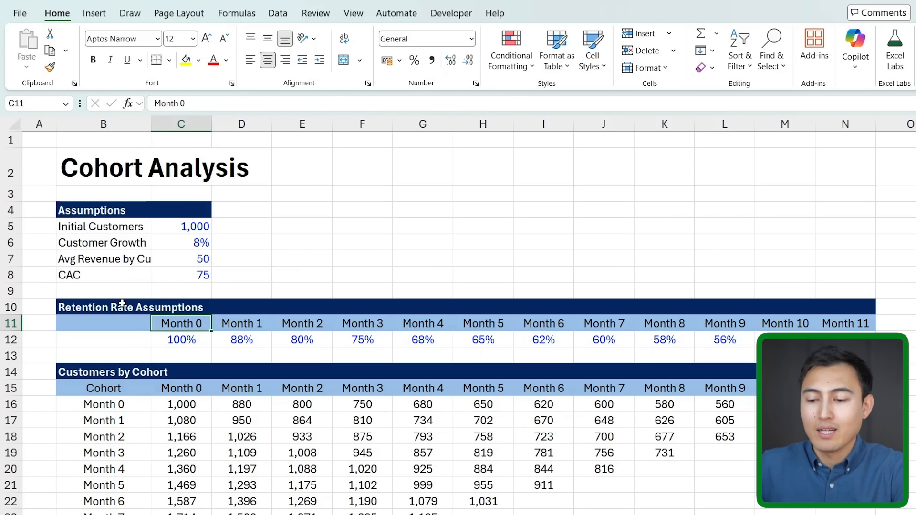
Insert a 2-D line chart from the retention rate months and percentages in C11:N12
{"action": "key", "text": "ctrl+shift+Right"}
{"action": "key", "text": "ctrl+shift+Down"}
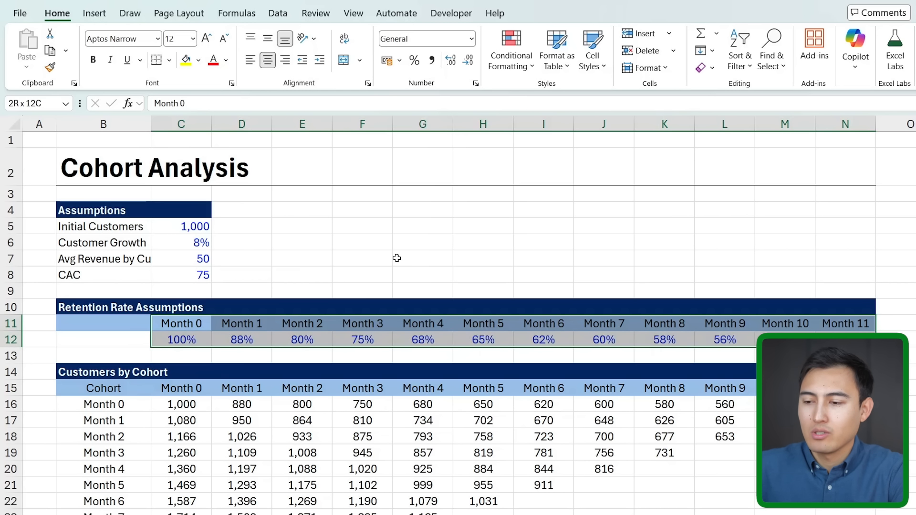
{"action": "left_click", "coordinate": [97, 16]}
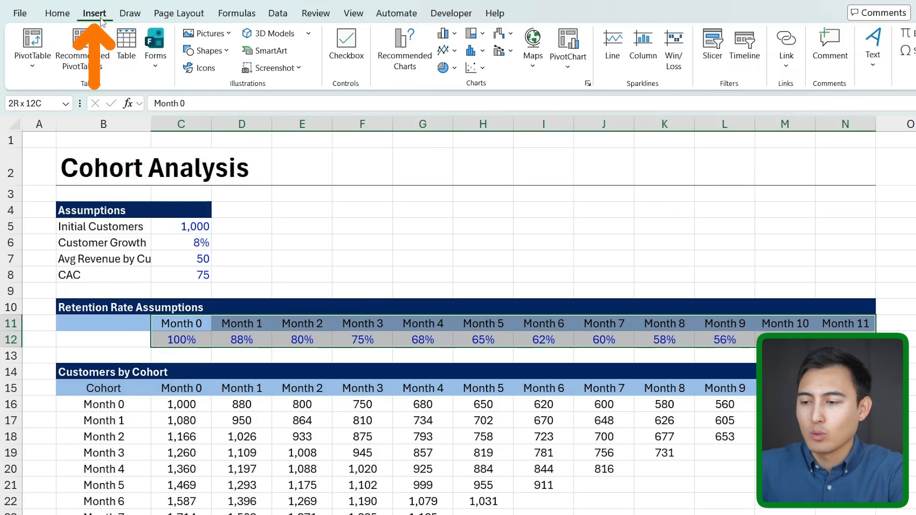
{"action": "left_click", "coordinate": [445, 49]}
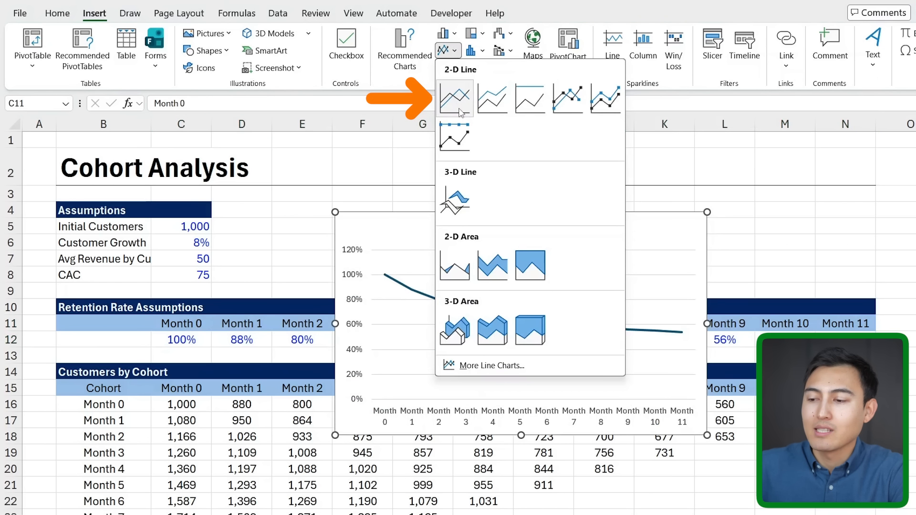
{"action": "left_click", "coordinate": [453, 102]}
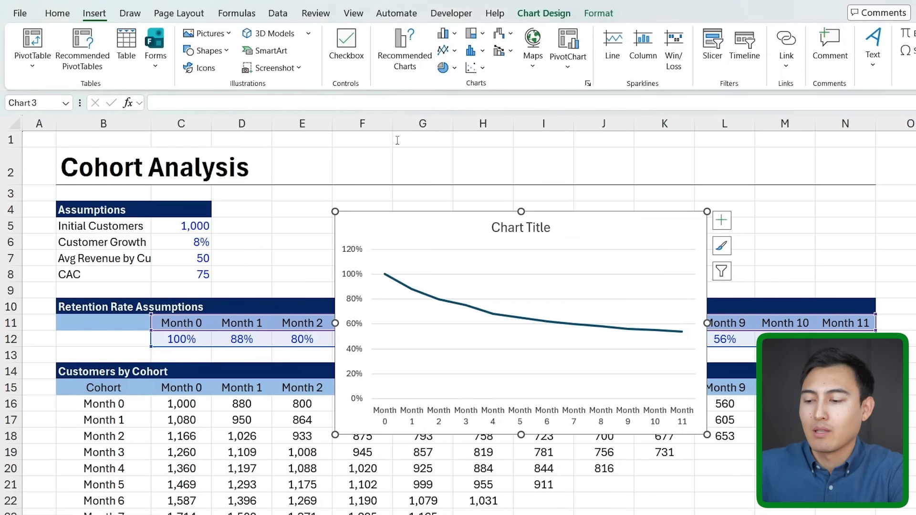
Add data labels to the retention line in the chart
{"action": "left_click", "coordinate": [471, 309]}
{"action": "right_click", "coordinate": [474, 307]}
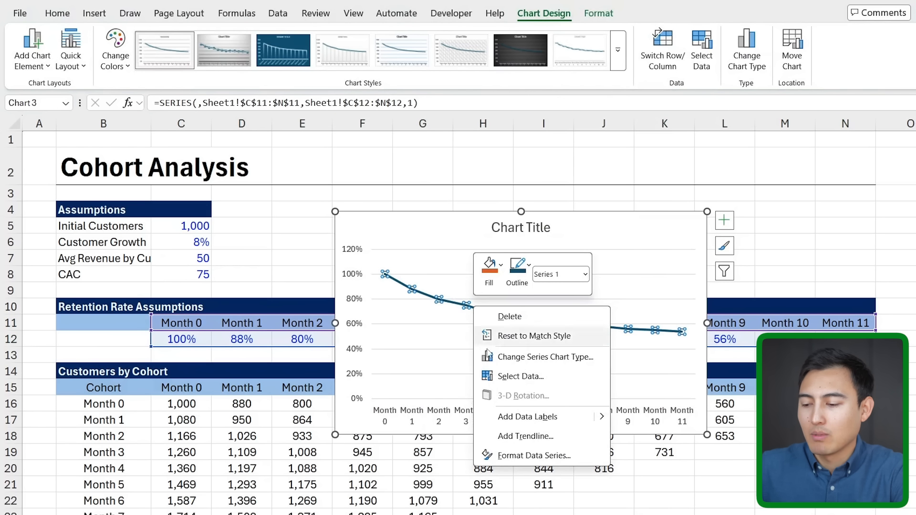
{"action": "left_click", "coordinate": [528, 419]}
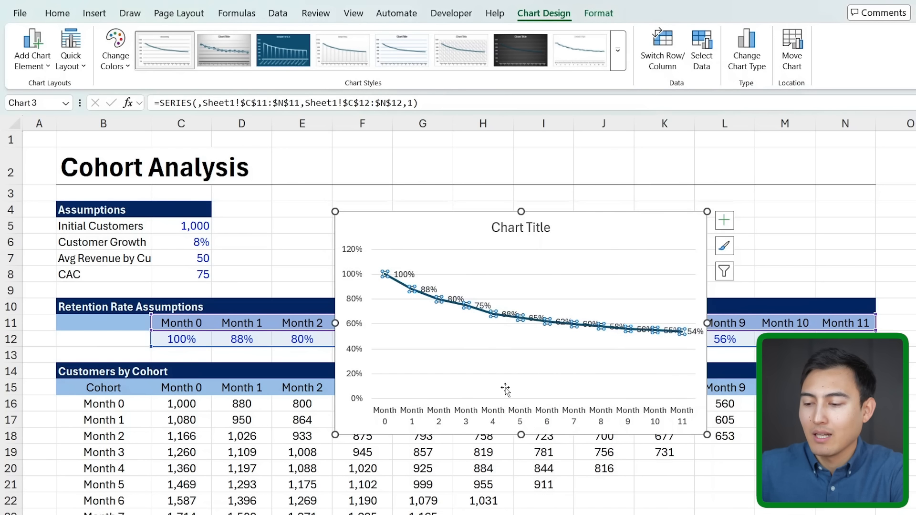
Give the chart's retention line built-in square markers of size 6 with a solid fill
{"action": "right_click", "coordinate": [466, 306]}
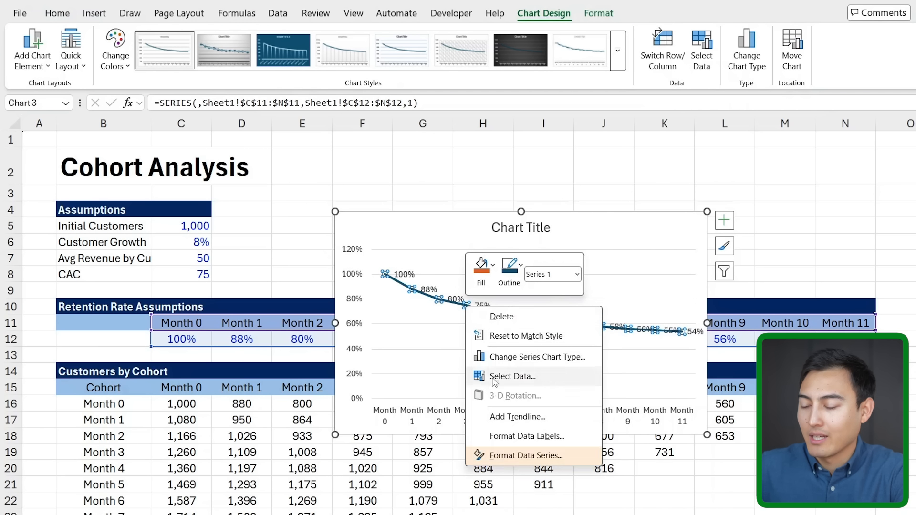
{"action": "left_click", "coordinate": [515, 457]}
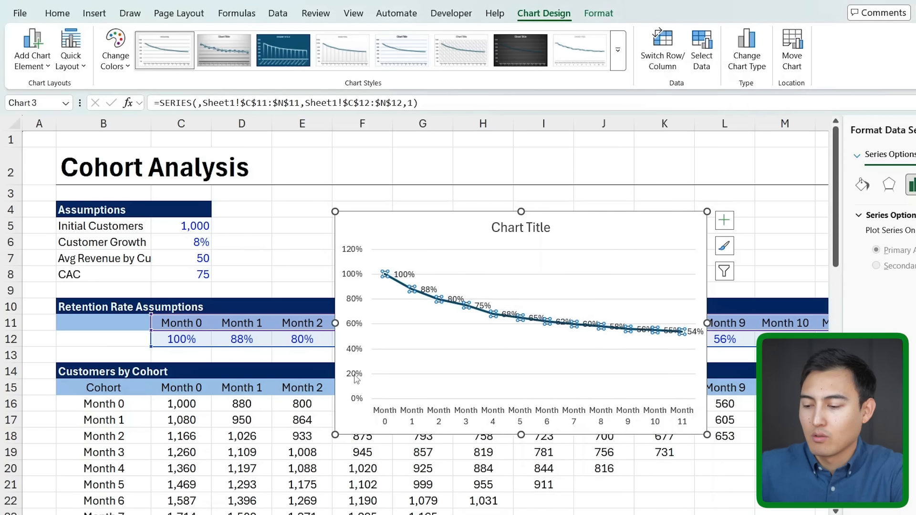
{"action": "left_click", "coordinate": [751, 187]}
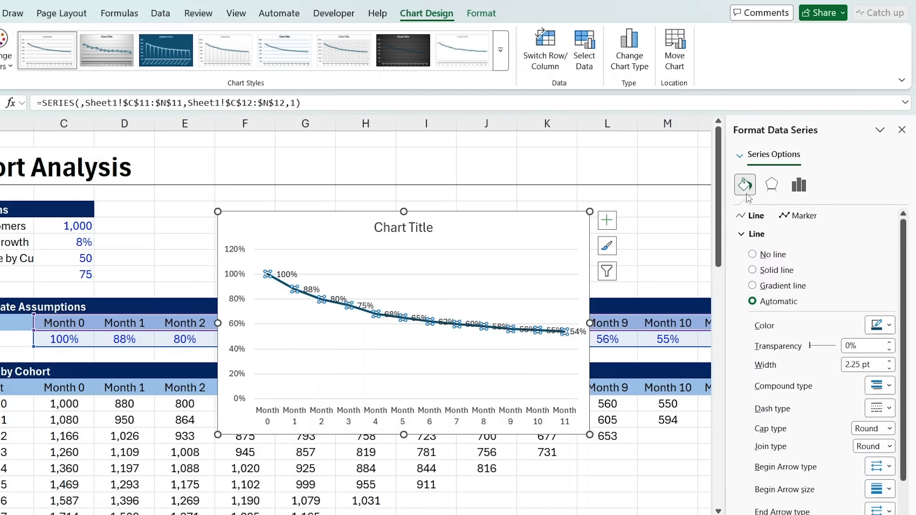
{"action": "left_click", "coordinate": [800, 216]}
{"action": "left_click", "coordinate": [754, 252]}
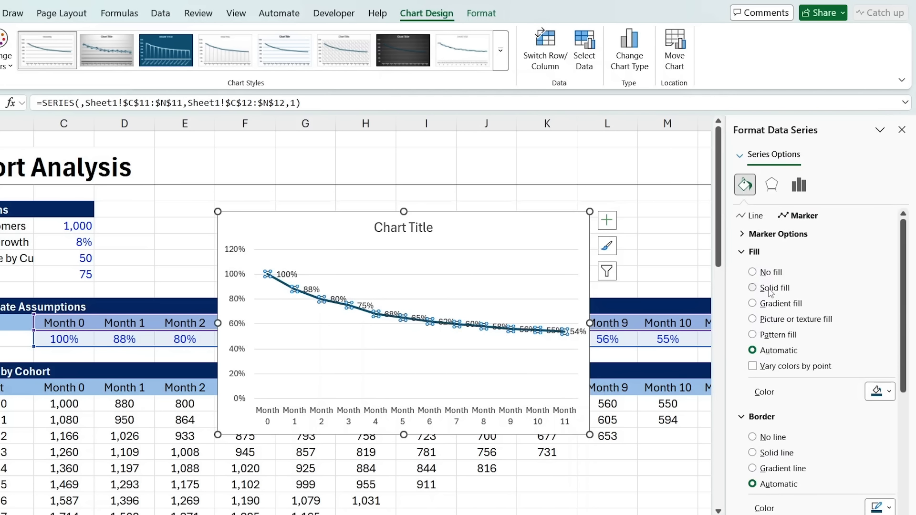
{"action": "left_click", "coordinate": [770, 288]}
{"action": "left_click", "coordinate": [763, 236]}
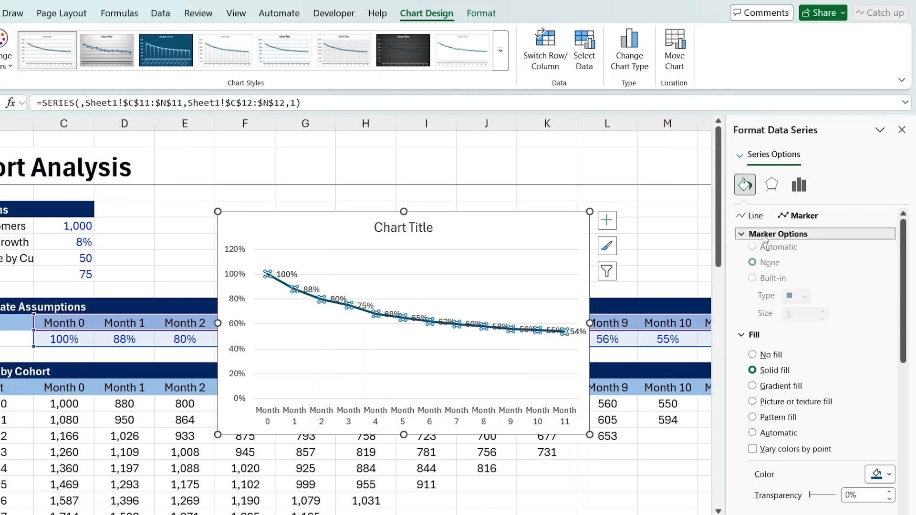
{"action": "left_click", "coordinate": [767, 285]}
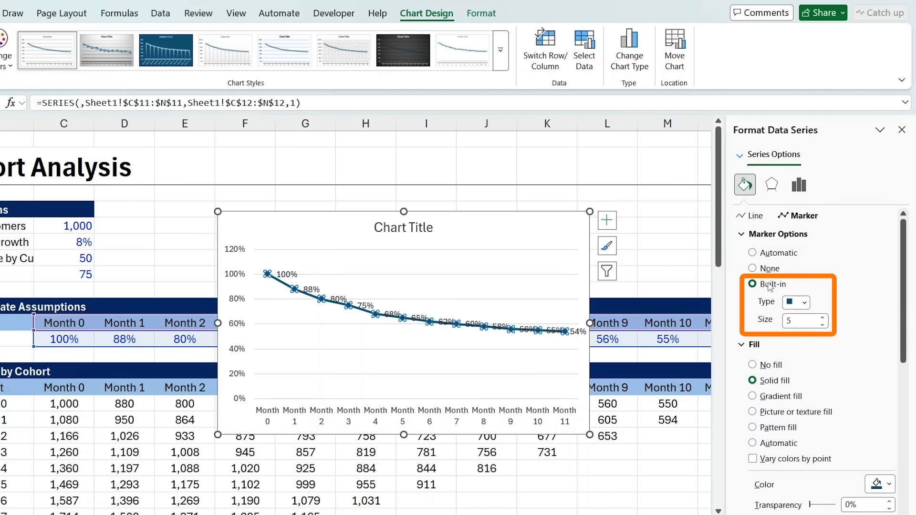
{"action": "left_click", "coordinate": [801, 301]}
{"action": "left_click", "coordinate": [801, 316]}
{"action": "left_click", "coordinate": [823, 317]}
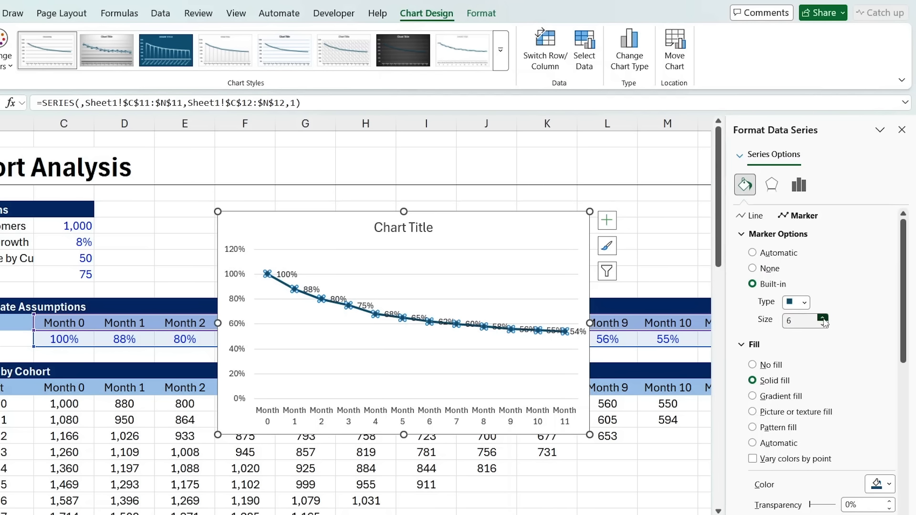
Fill the retention line's markers with white and give them a solid border 1 pt wide
{"action": "scroll", "coordinate": [776, 389], "scroll_direction": "down", "scroll_amount": 2}
{"action": "left_click", "coordinate": [890, 421]}
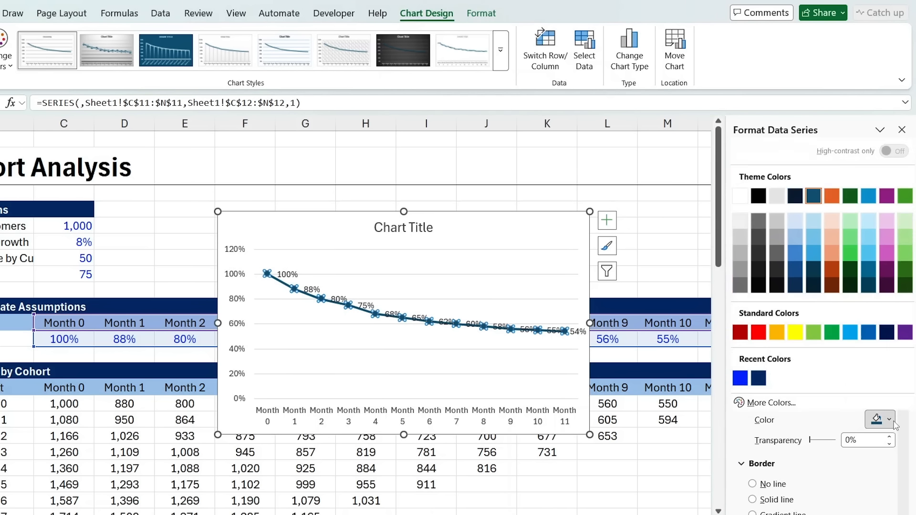
{"action": "left_click", "coordinate": [745, 201]}
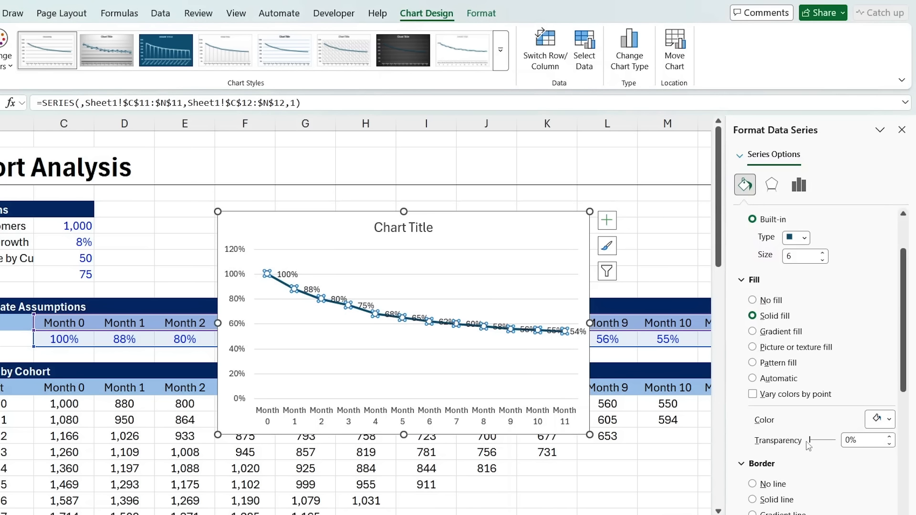
{"action": "scroll", "coordinate": [801, 489], "scroll_direction": "down", "scroll_amount": 3}
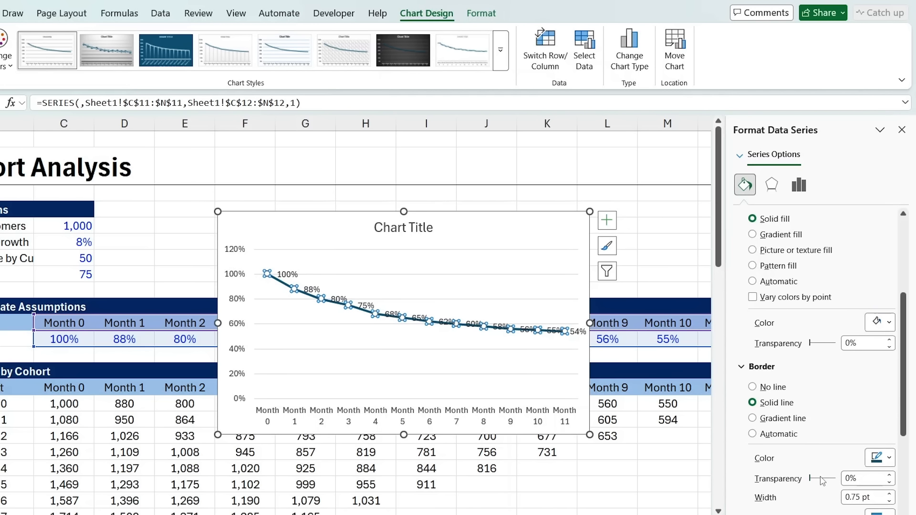
{"action": "left_click", "coordinate": [889, 494]}
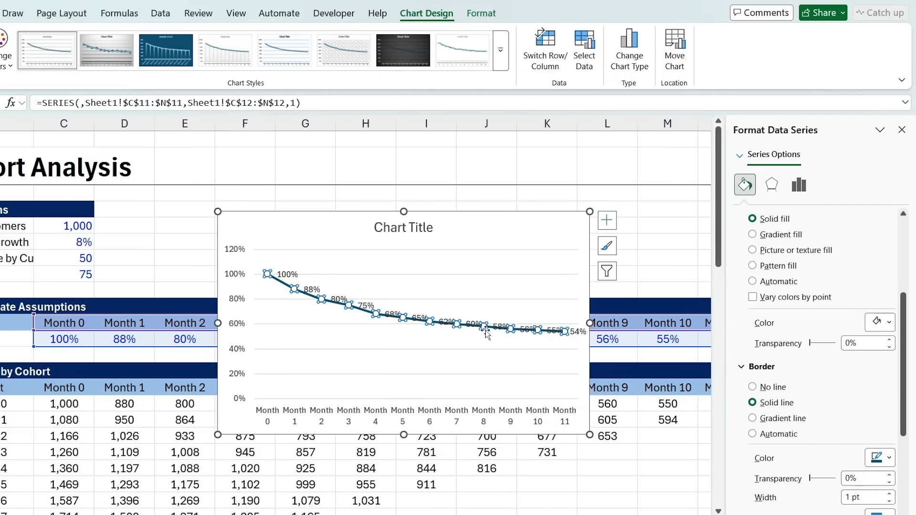
Position the retention chart's data labels above the line and close the formatting settings
{"action": "left_click", "coordinate": [505, 326]}
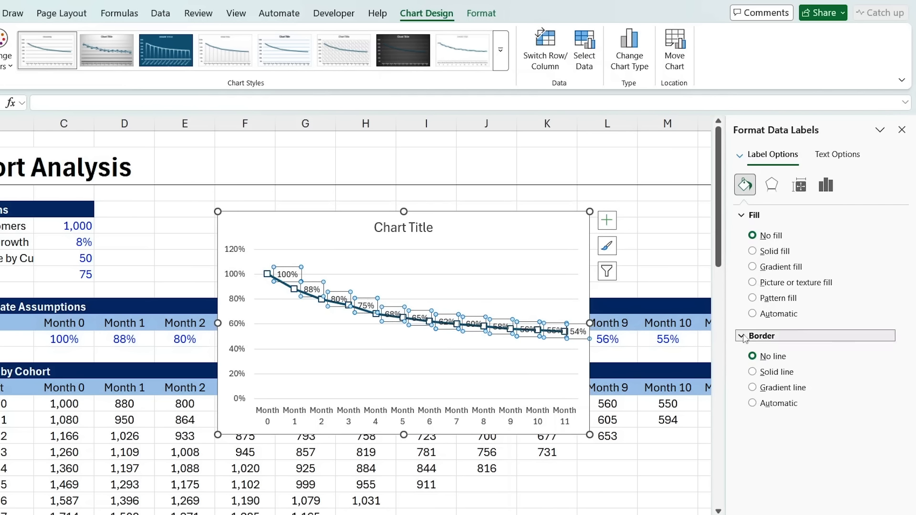
{"action": "left_click", "coordinate": [827, 178]}
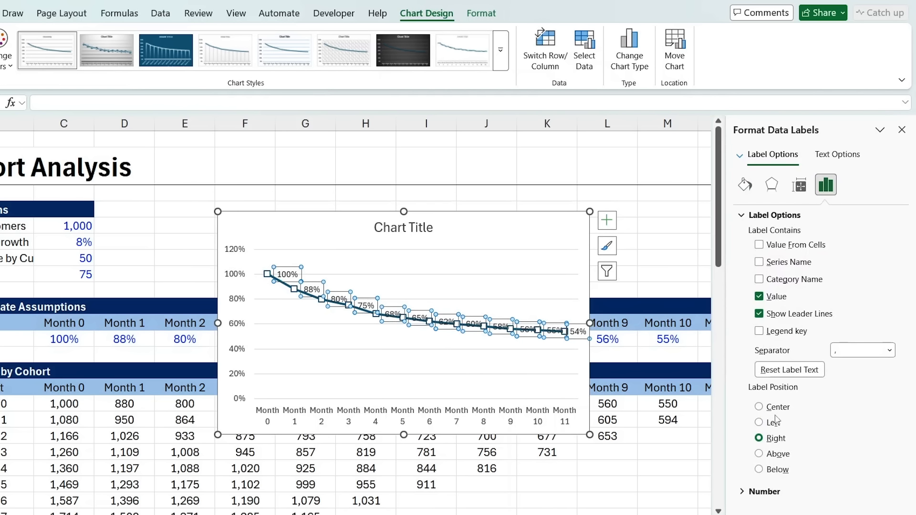
{"action": "left_click", "coordinate": [759, 423]}
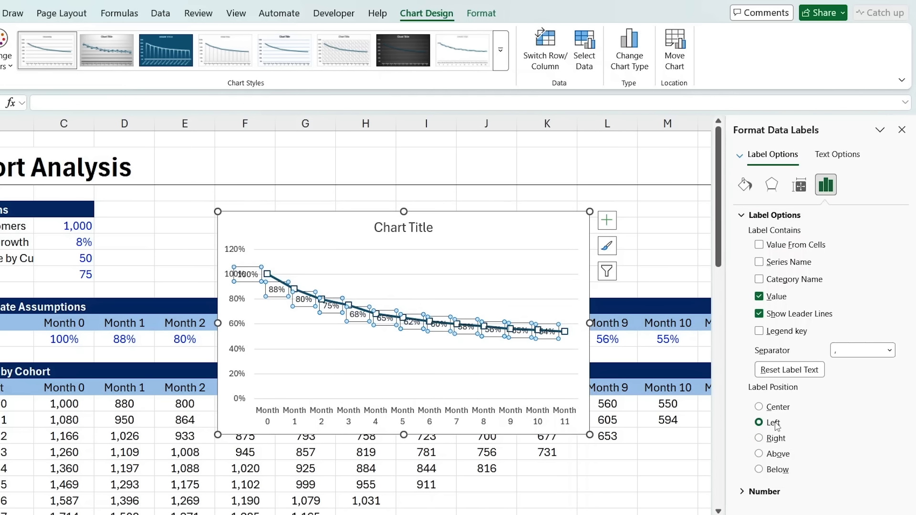
{"action": "left_click", "coordinate": [778, 456]}
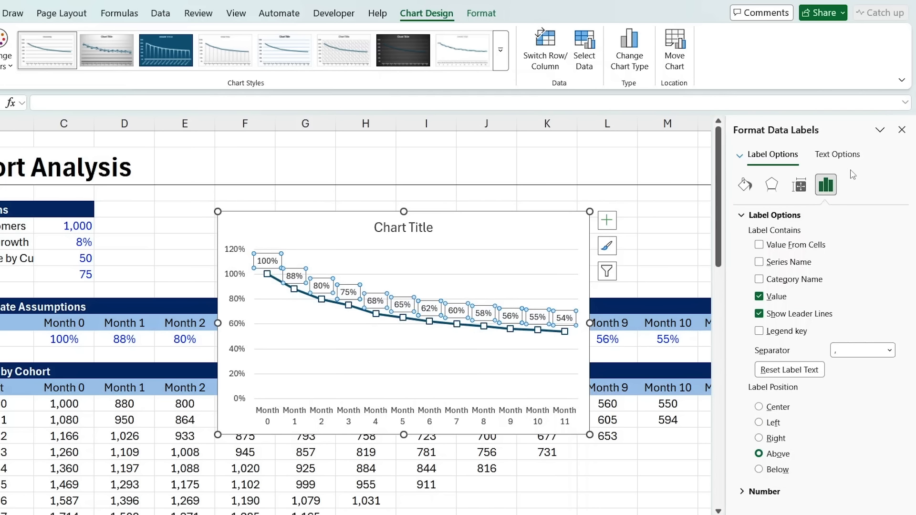
{"action": "left_click", "coordinate": [904, 132]}
Move the retention chart off the tables into the empty area beside them, starting in column O
{"action": "left_click", "coordinate": [540, 238]}
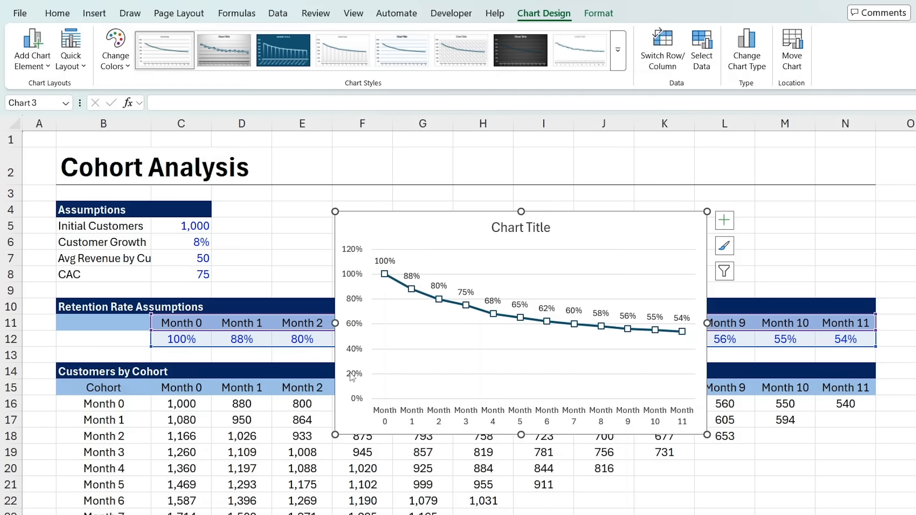
{"action": "scroll", "coordinate": [323, 373], "scroll_direction": "right", "scroll_amount": 2}
{"action": "left_click_drag", "start_coordinate": [239, 221], "coordinate": [811, 209]}
{"action": "scroll", "coordinate": [258, 370], "scroll_direction": "left", "scroll_amount": 3}
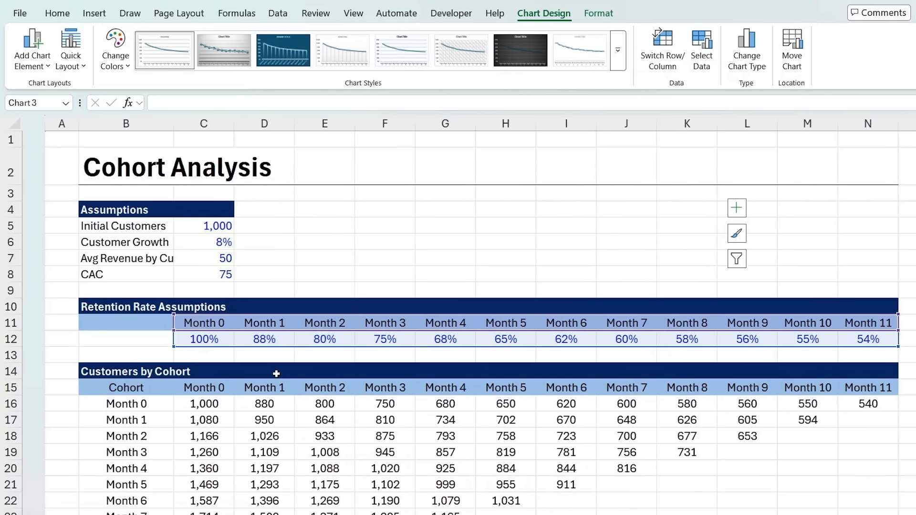
{"action": "scroll", "coordinate": [276, 374], "scroll_direction": "right", "scroll_amount": 5}
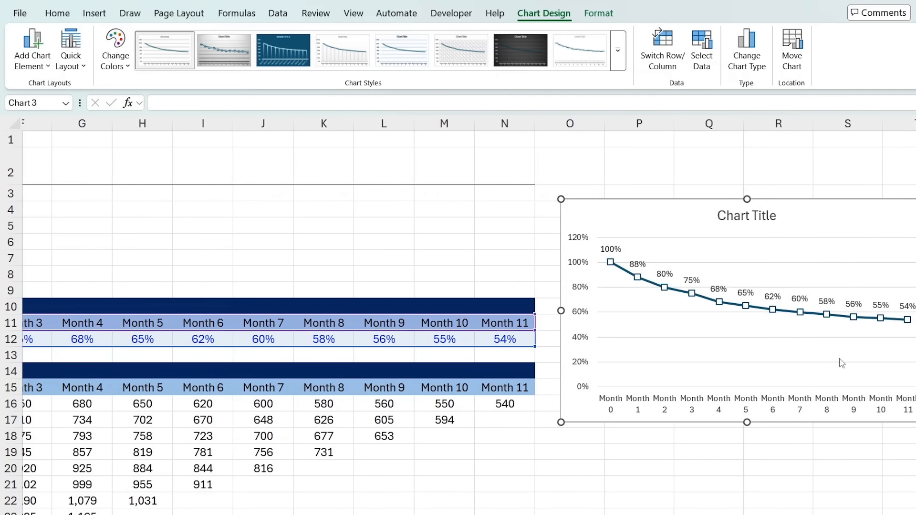
{"action": "scroll", "coordinate": [402, 305], "scroll_direction": "left", "scroll_amount": 5}
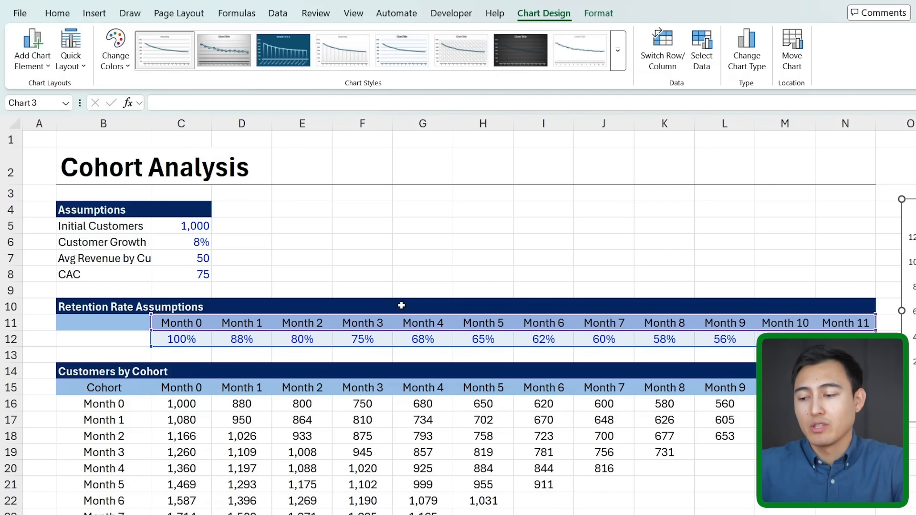
Examine the Month 0 row and the full Customers by Cohort range C16:N27
{"action": "scroll", "coordinate": [401, 304], "scroll_direction": "down", "scroll_amount": 7}
{"action": "scroll", "coordinate": [402, 305], "scroll_direction": "up", "scroll_amount": 4}
{"action": "left_click", "coordinate": [229, 276]}
{"action": "key", "text": "Up"}
{"action": "key", "text": "Left"}
{"action": "key", "text": "Up"}
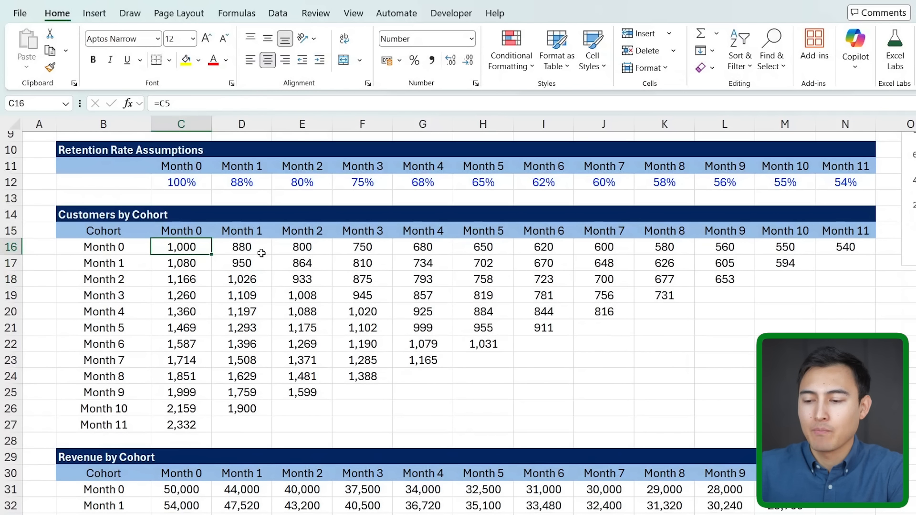
{"action": "key", "text": "ctrl+shift+Right"}
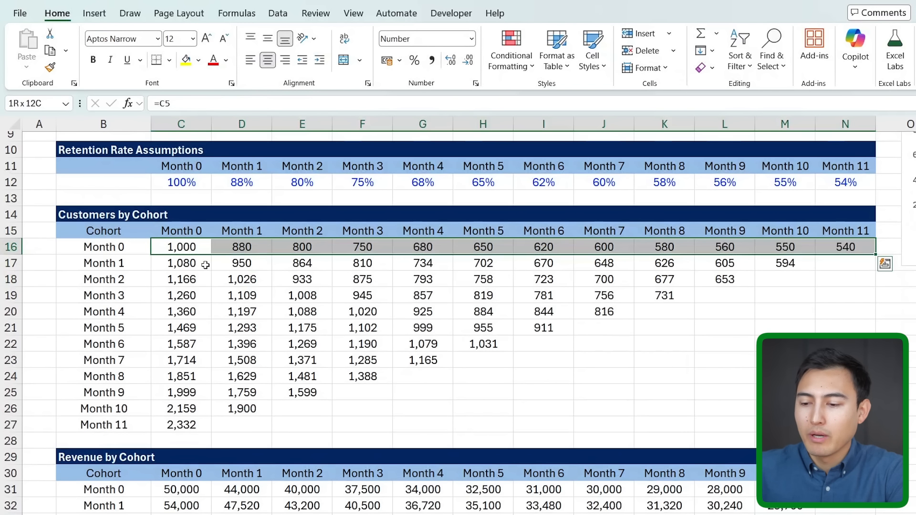
{"action": "left_click_drag", "start_coordinate": [90, 246], "coordinate": [836, 247]}
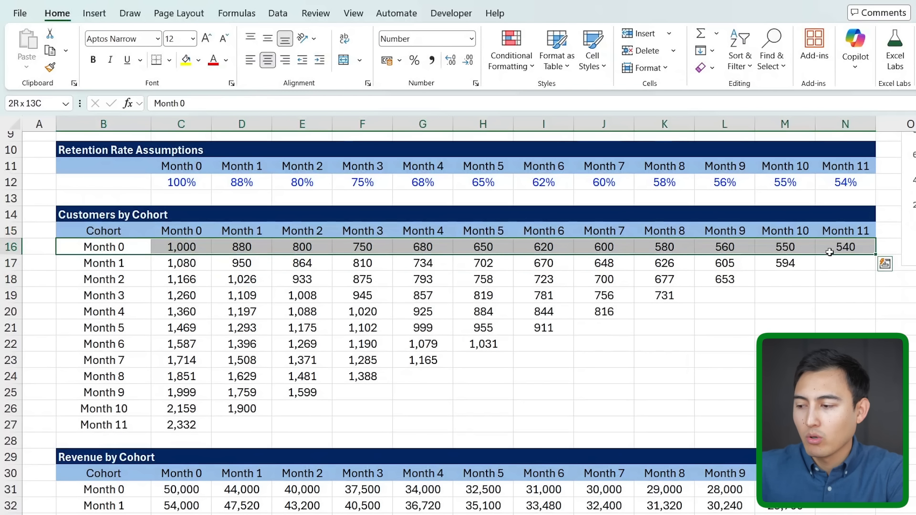
{"action": "left_click", "coordinate": [190, 246]}
{"action": "key", "text": "ctrl+shift+Right"}
{"action": "key", "text": "ctrl+shift+Down"}
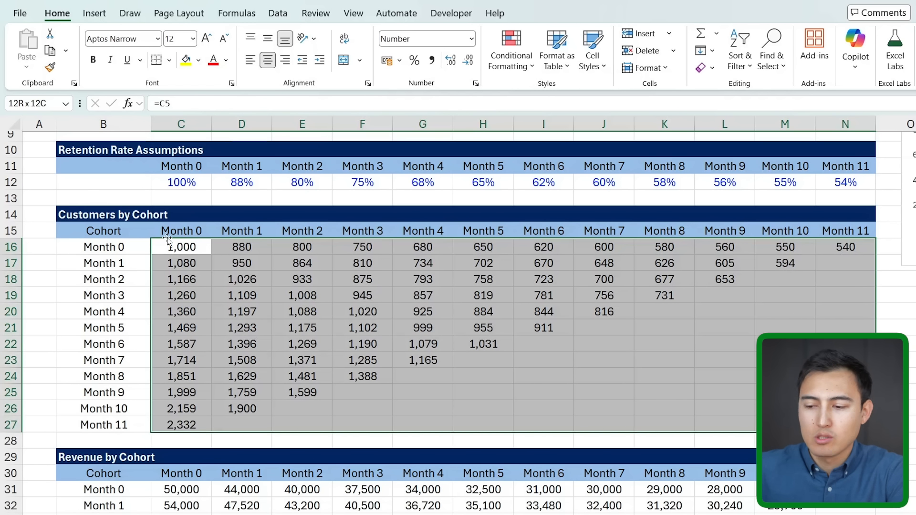
{"action": "key", "text": "Up"}
{"action": "key", "text": "Down"}
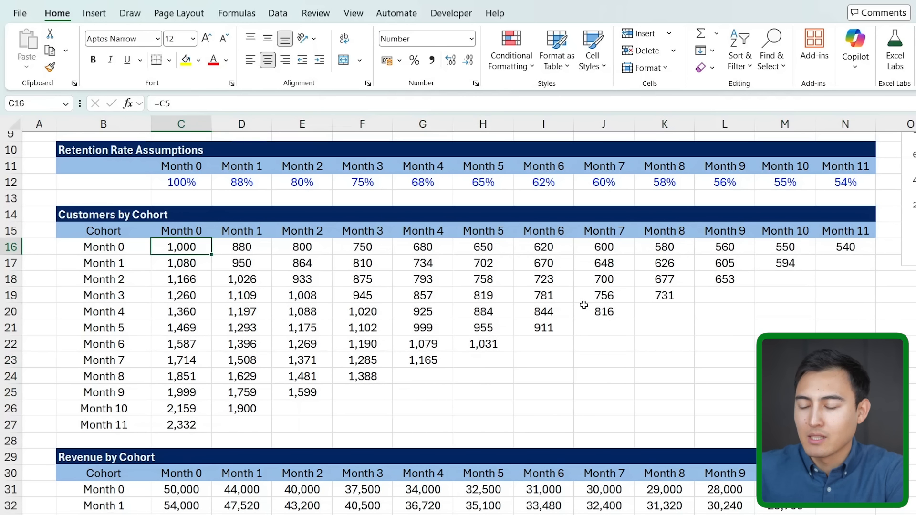
Apply a green-to-white color scale to the Month 0 cohort's customers in C16:N16
{"action": "key", "text": "ctrl+shift+Right"}
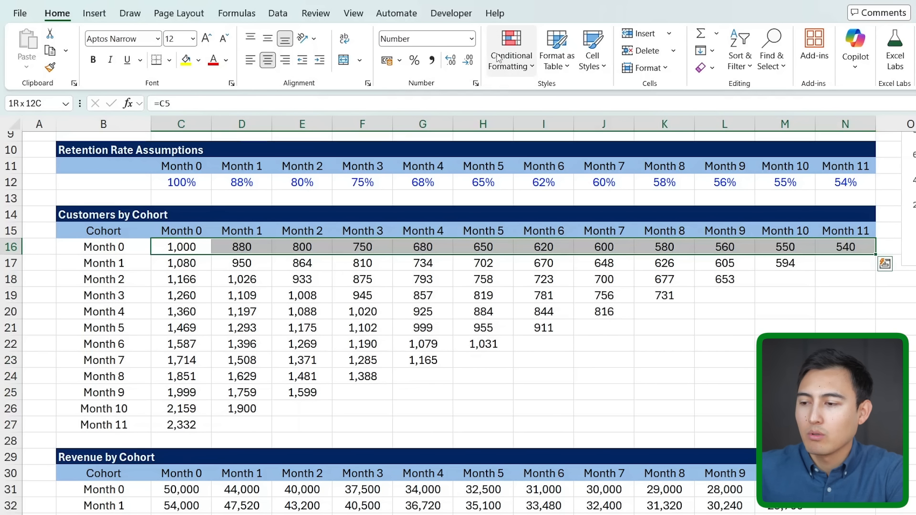
{"action": "left_click", "coordinate": [510, 62]}
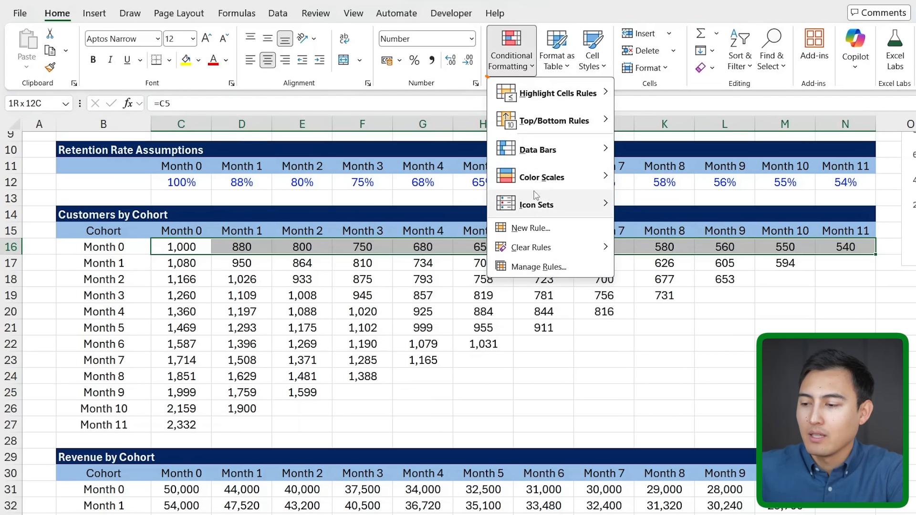
{"action": "mouse_move", "coordinate": [543, 178]}
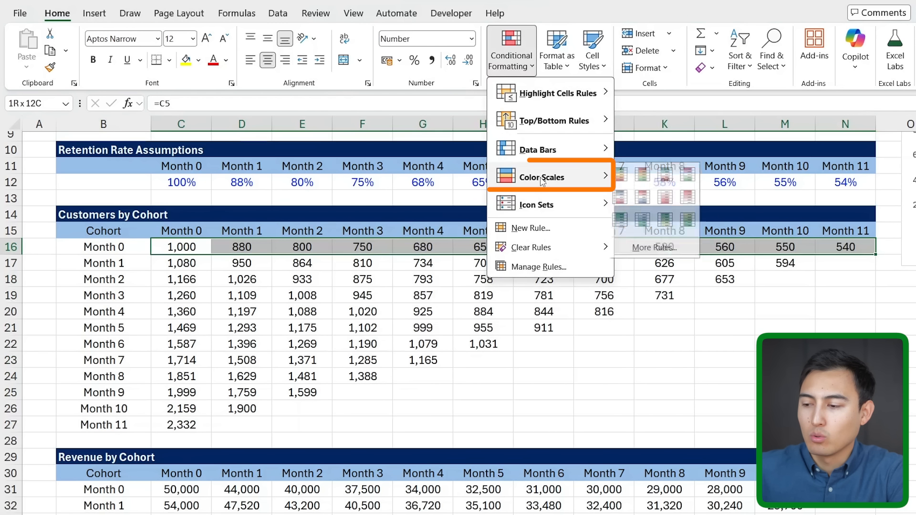
{"action": "left_click", "coordinate": [625, 221]}
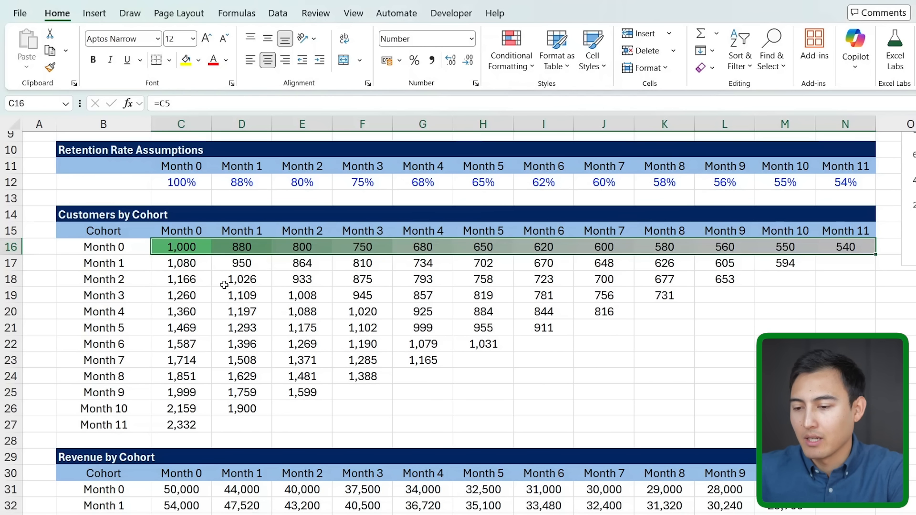
{"action": "key", "text": "Down"}
{"action": "key", "text": "ctrl+shift+Right"}
{"action": "key", "text": "shift+Right"}
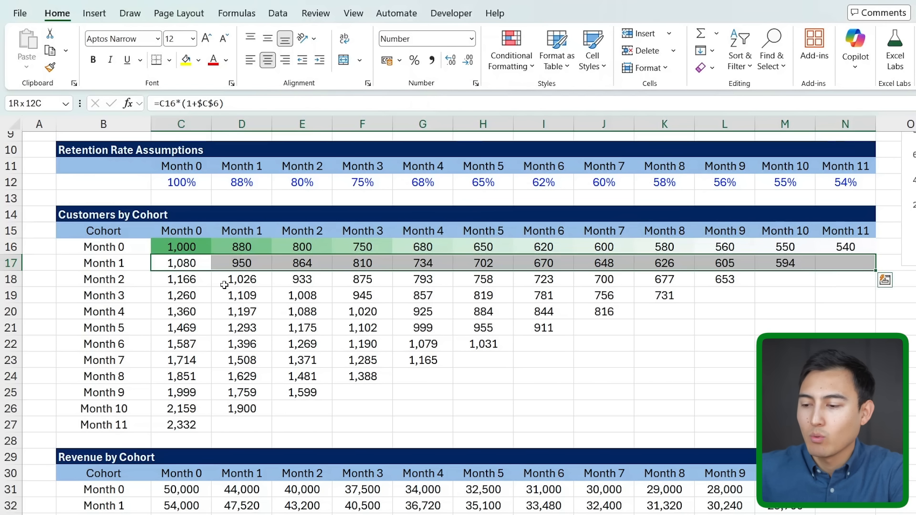
{"action": "key", "text": "Up"}
{"action": "key", "text": "ctrl+shift+Right"}
{"action": "key", "text": "ctrl+shift+Down"}
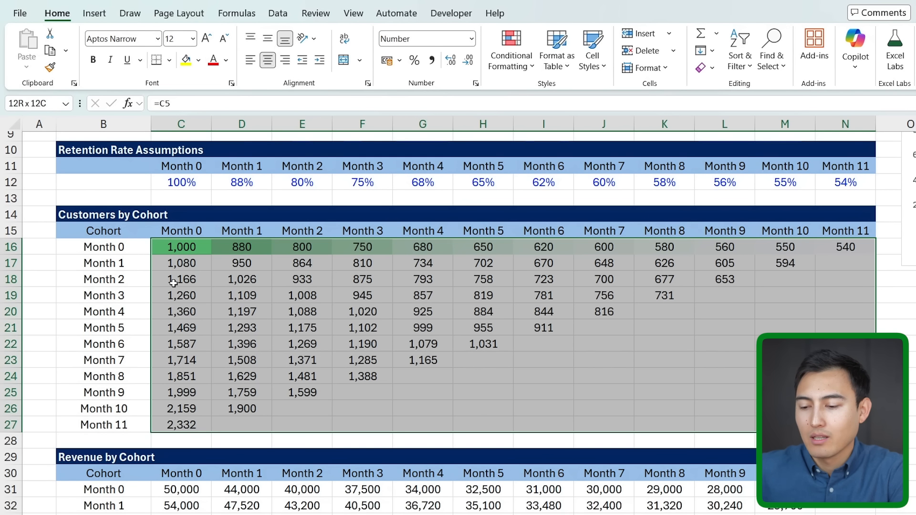
{"action": "left_click", "coordinate": [511, 50]}
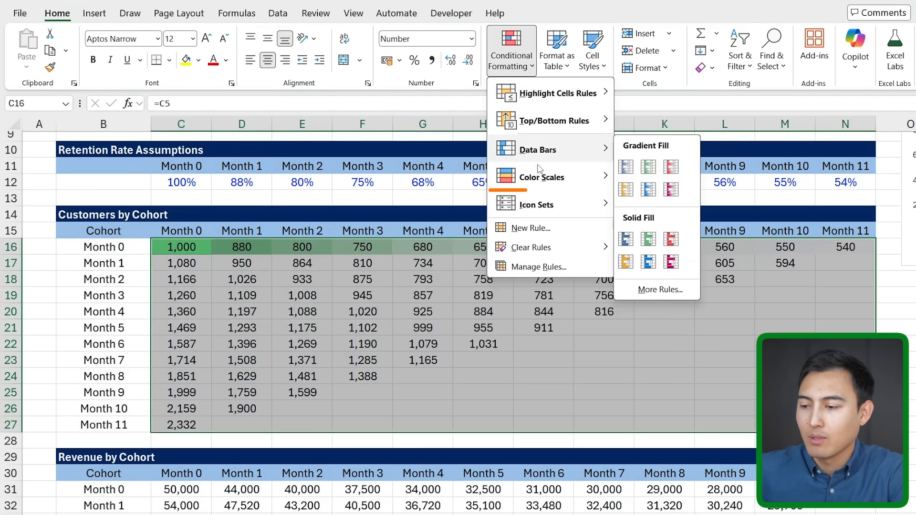
{"action": "mouse_move", "coordinate": [558, 181]}
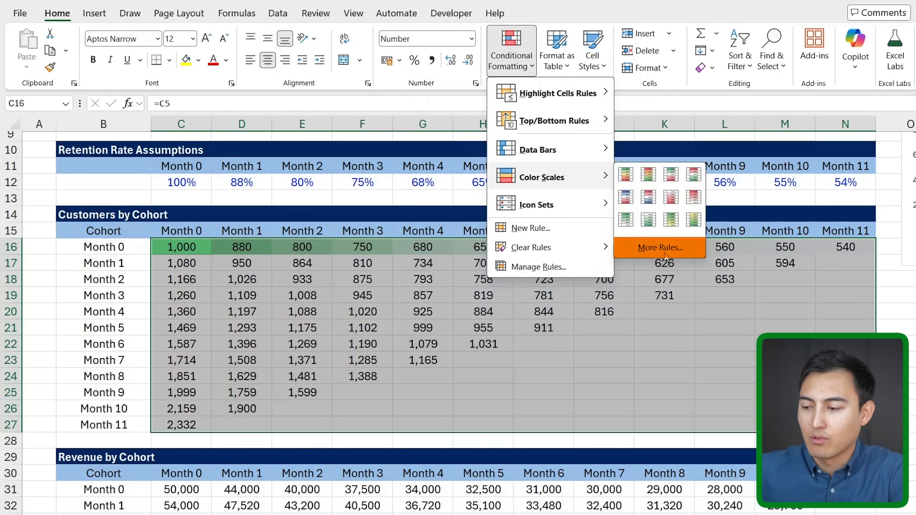
{"action": "left_click", "coordinate": [661, 248]}
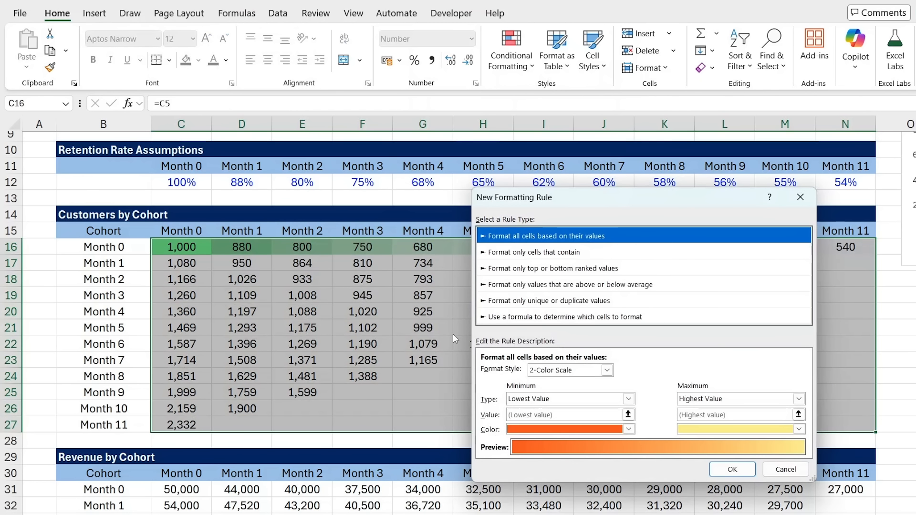
{"action": "key", "text": "Escape"}
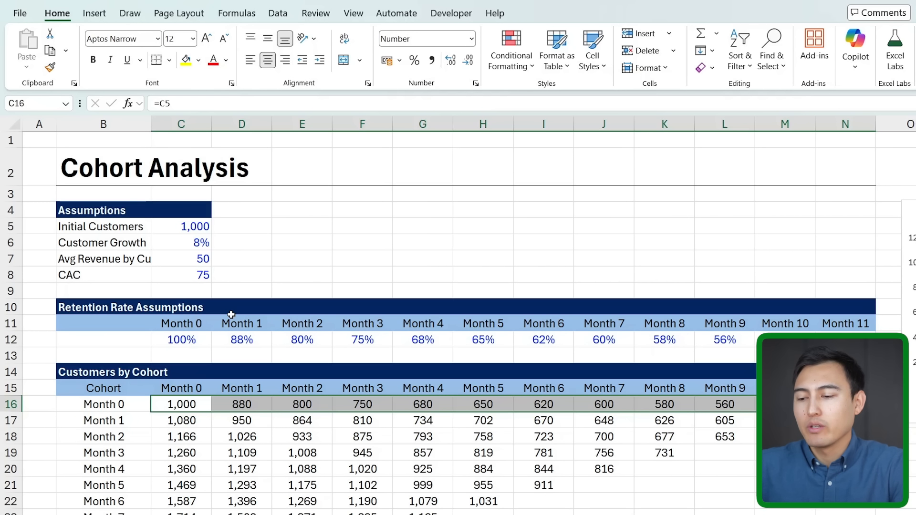
{"action": "key", "text": "Up"}
{"action": "key", "text": "Down"}
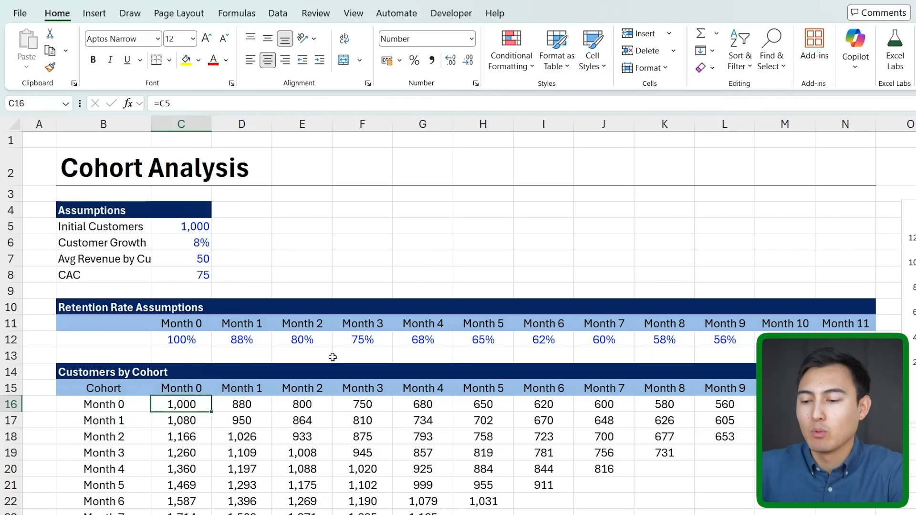
Examine the Month 0 cohort's Month 11 revenue formula in N31 and the average revenue by customer assumption in C7
{"action": "scroll", "coordinate": [332, 357], "scroll_direction": "down", "scroll_amount": 7}
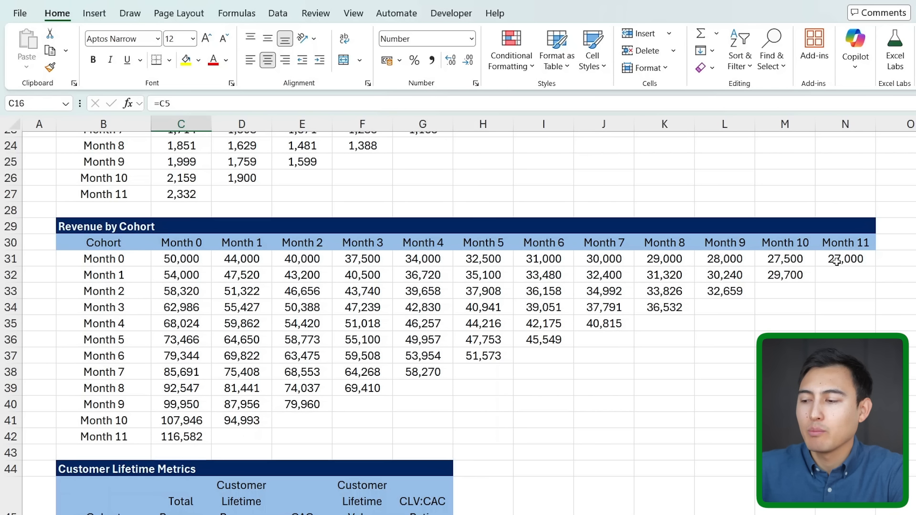
{"action": "left_click", "coordinate": [845, 259]}
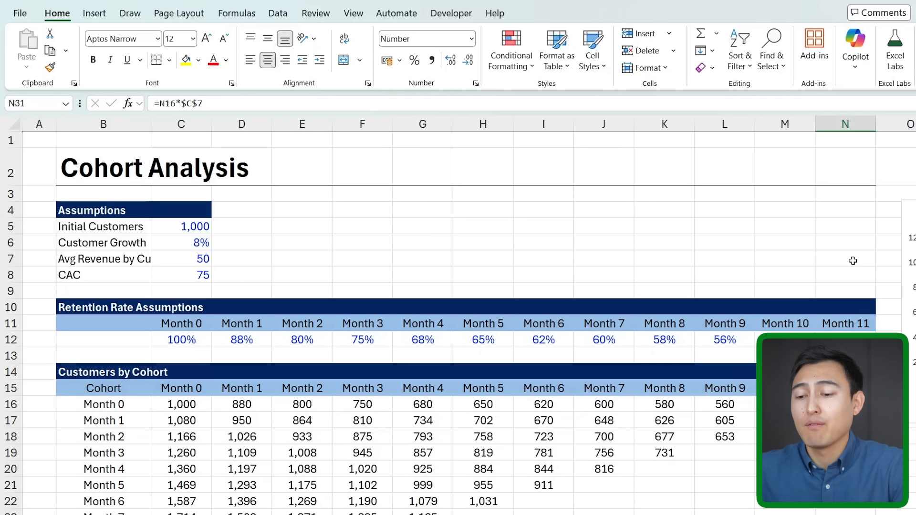
{"action": "left_click", "coordinate": [184, 258]}
{"action": "left_click", "coordinate": [81, 263]}
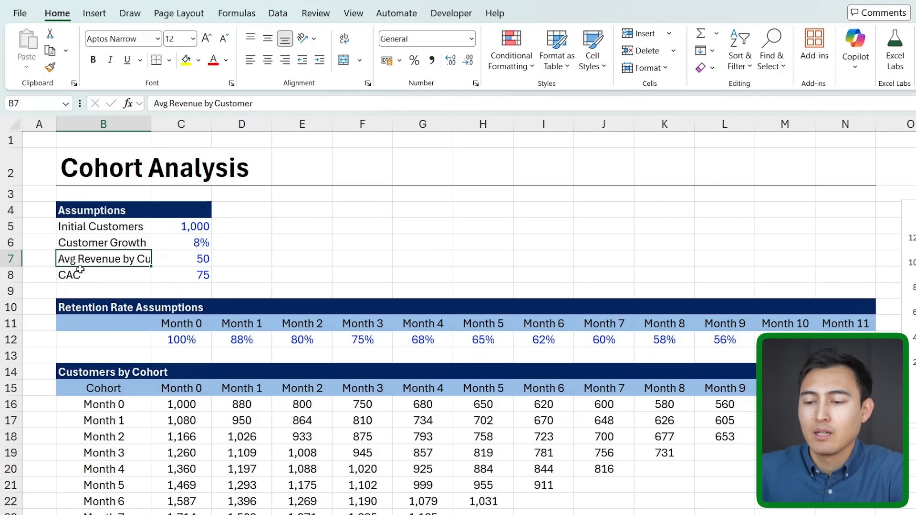
{"action": "left_click", "coordinate": [189, 258]}
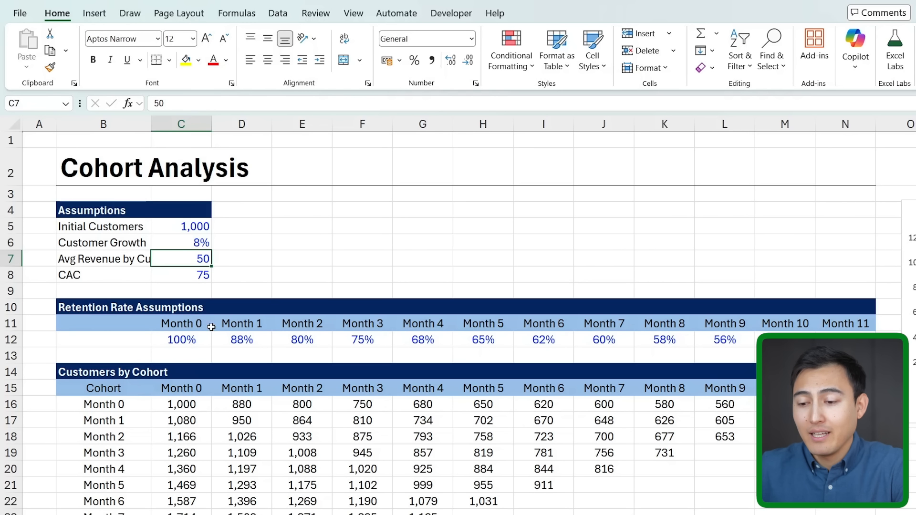
Review the retention rate assumptions in C11:N12 and the Month 0 and Month 10 cohort labels under Customers by Cohort
{"action": "left_click", "coordinate": [194, 323]}
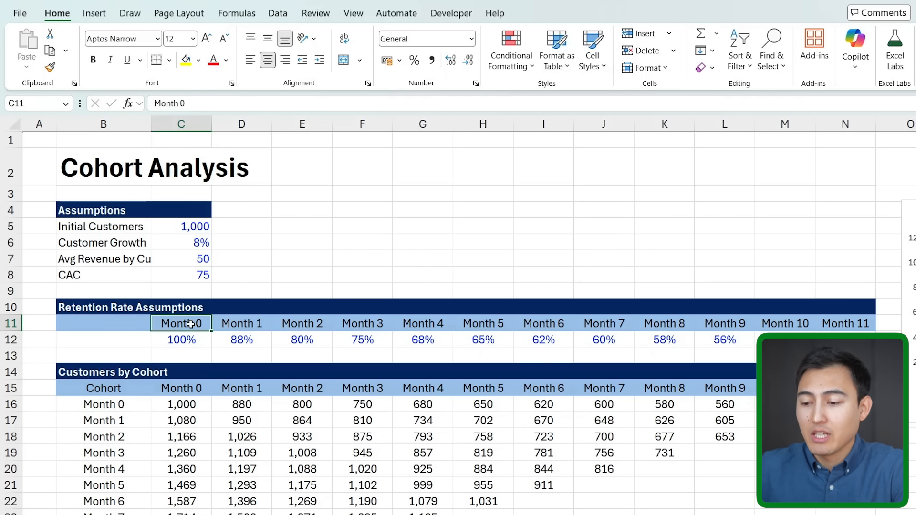
{"action": "key", "text": "ctrl+shift+Right"}
{"action": "key", "text": "ctrl+shift+Down"}
{"action": "scroll", "coordinate": [190, 325], "scroll_direction": "down", "scroll_amount": 1}
{"action": "scroll", "coordinate": [190, 324], "scroll_direction": "down", "scroll_amount": 2}
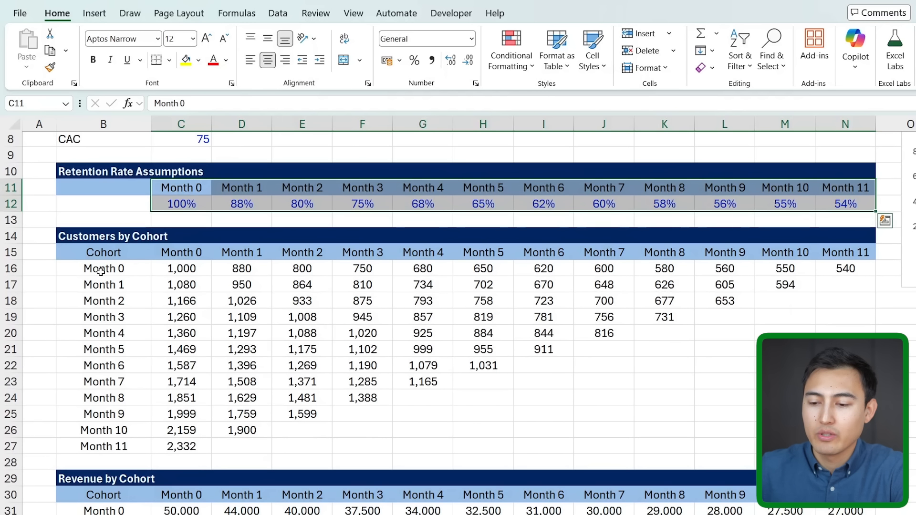
{"action": "left_click", "coordinate": [101, 271]}
{"action": "left_click", "coordinate": [125, 432]}
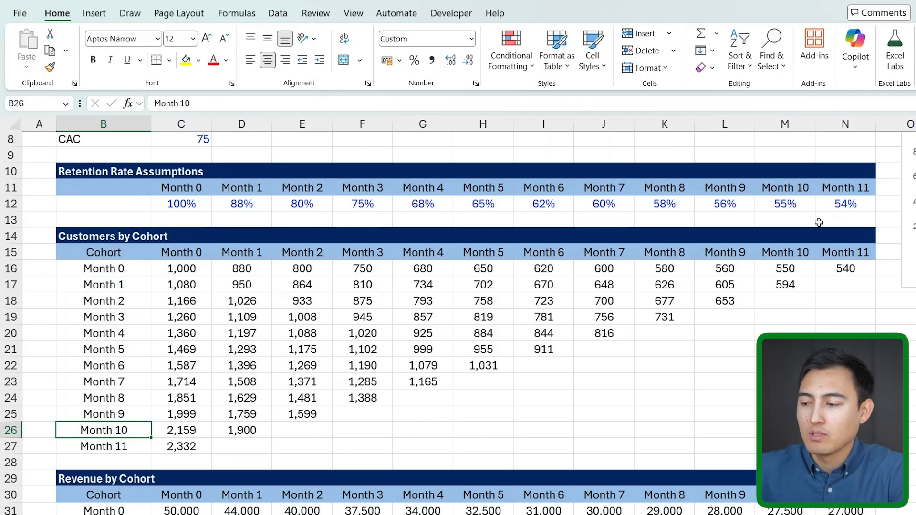